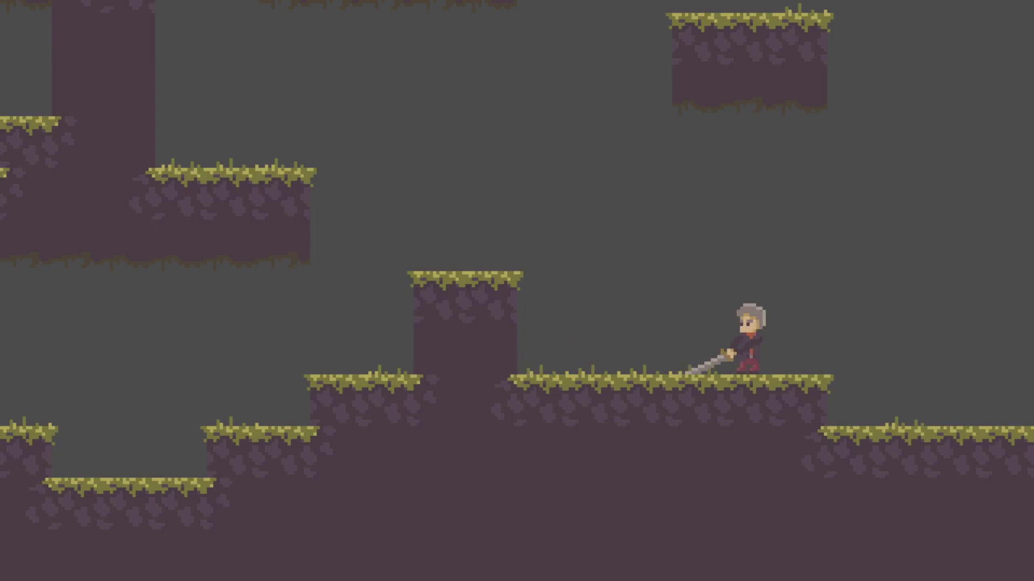
key("Left")
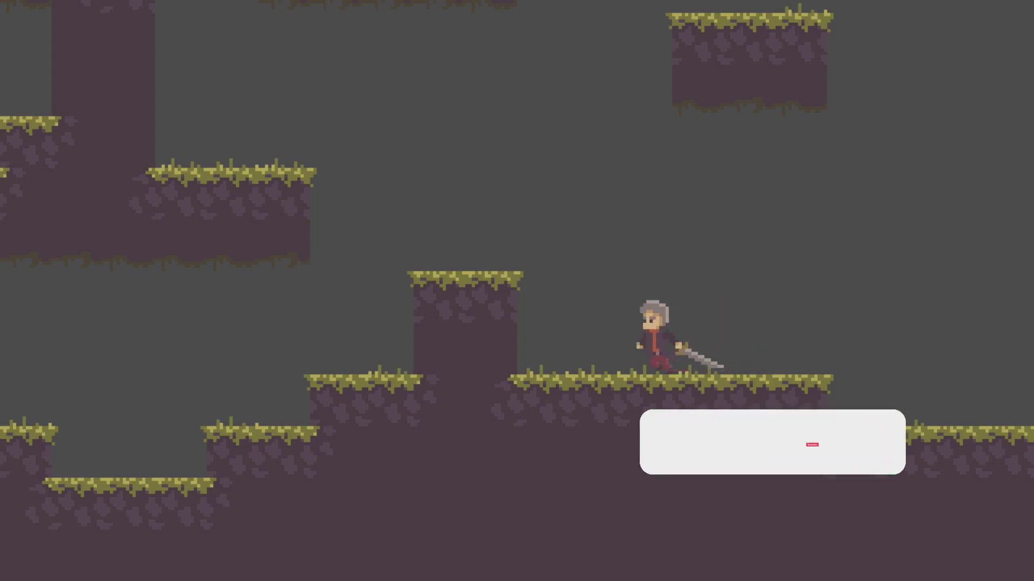
key("space")
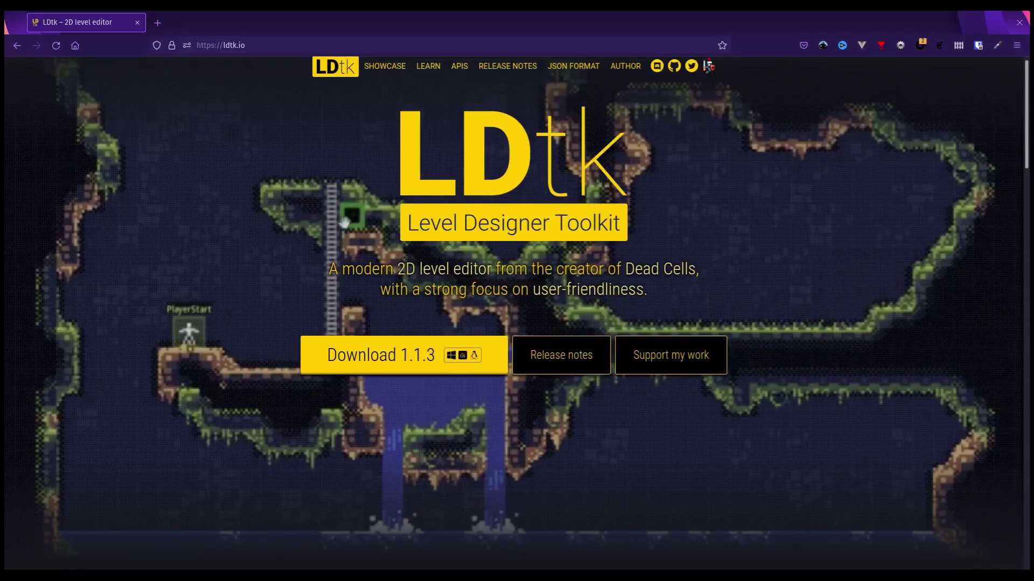
Browse the LDtk homepage at ldtk.io from its header to the introduction.
scroll(517, 301, "down", 1)
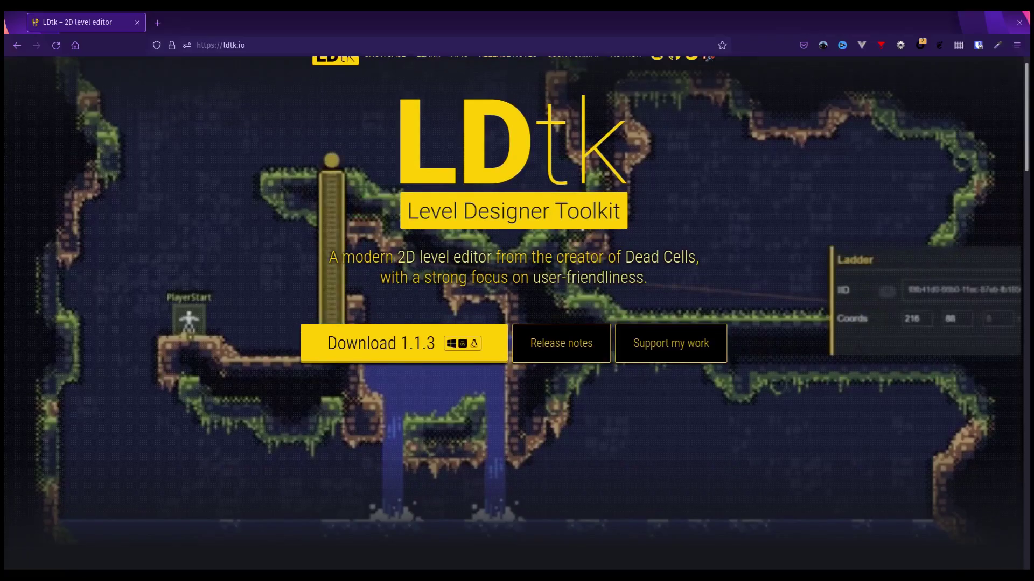
scroll(517, 312, "down", 1)
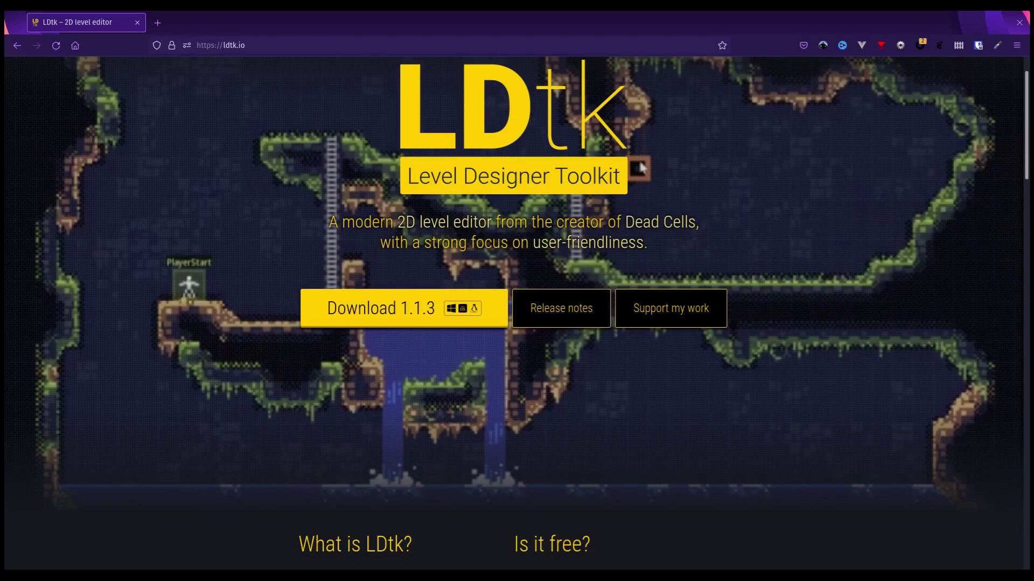
scroll(517, 312, "down", 1)
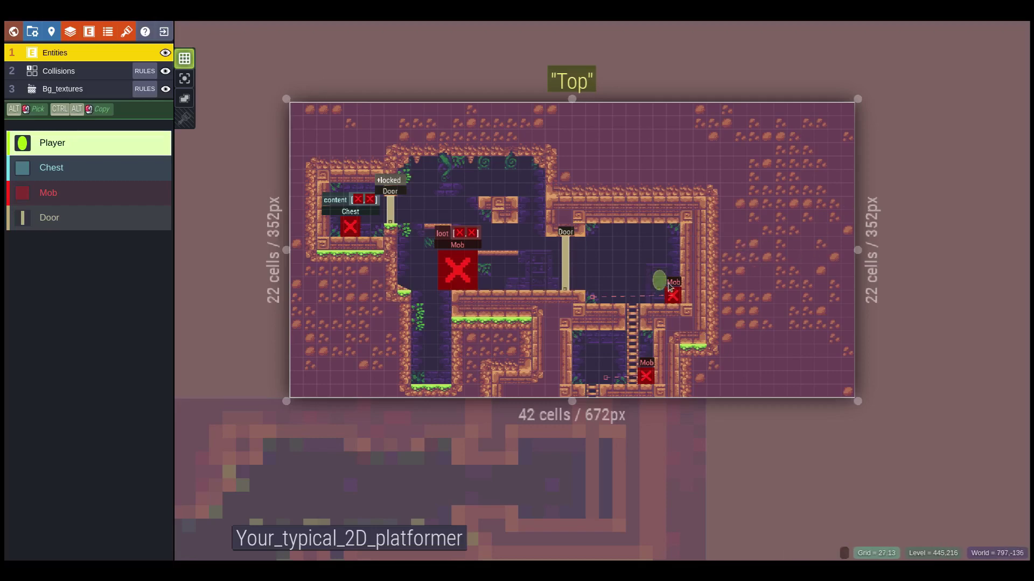
Switch to LDtk and examine the Top, Your_typical_2D_platformer and Bottom levels of the sample world.
scroll(669, 288, "down", 2)
middle_click_drag(483, 414, 591, 242)
left_click(637, 269)
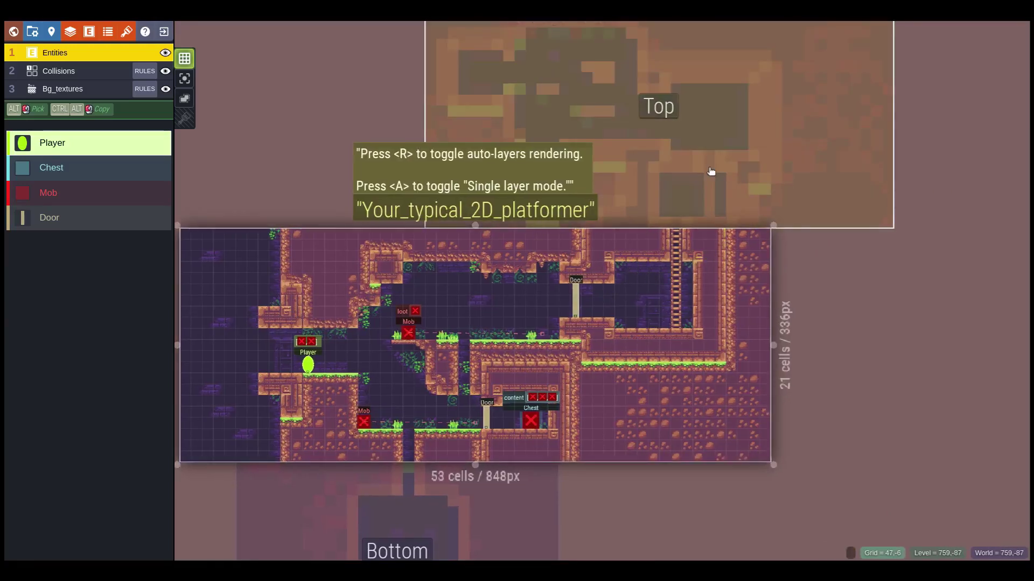
left_click(711, 171)
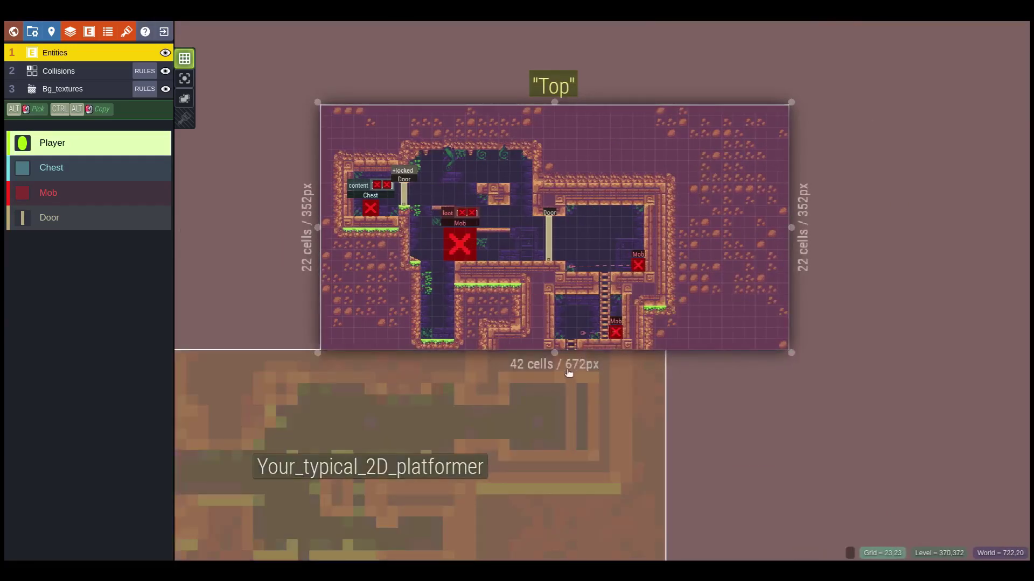
left_click(503, 400)
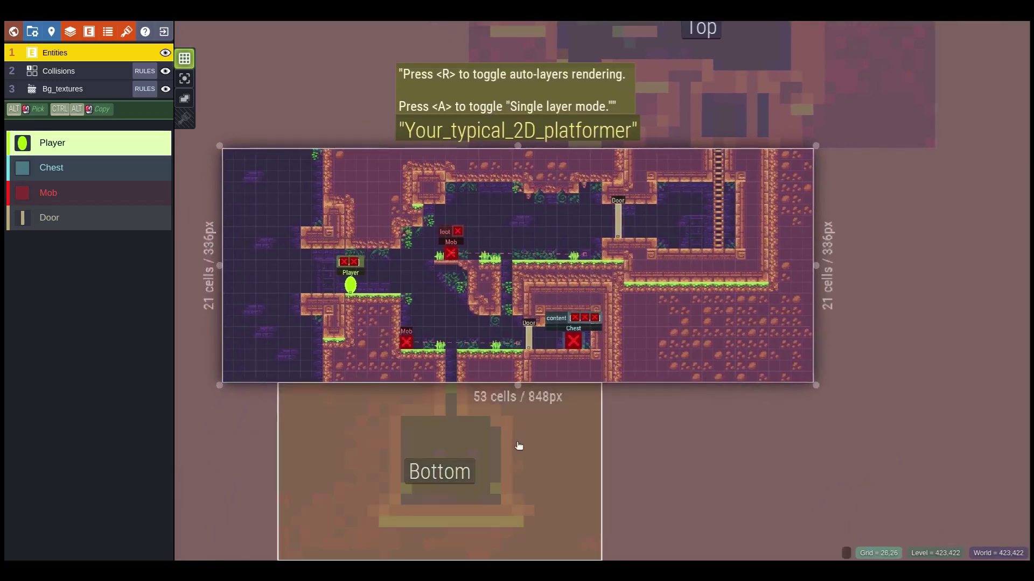
left_click(520, 444)
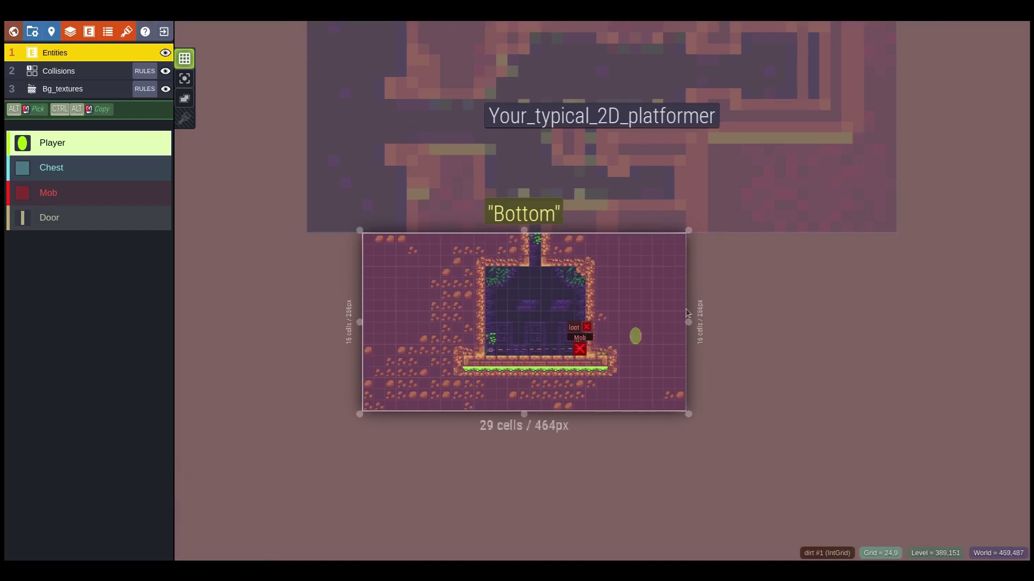
Return from Bottom to the Your_typical_2D_platformer level and examine how it connects to the Top level.
left_click_drag(745, 195, 639, 339)
left_click(655, 301)
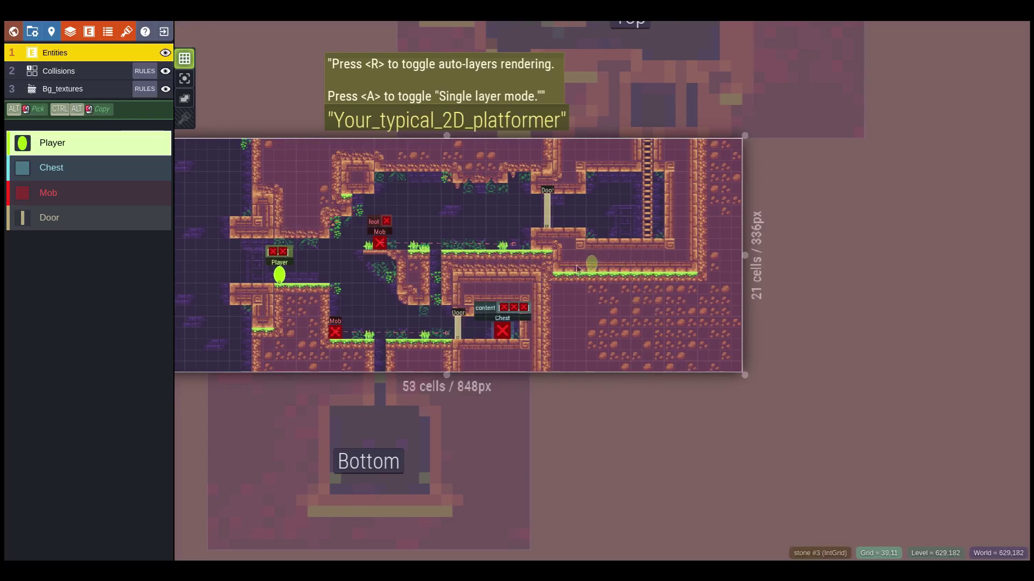
middle_click_drag(528, 266, 578, 315)
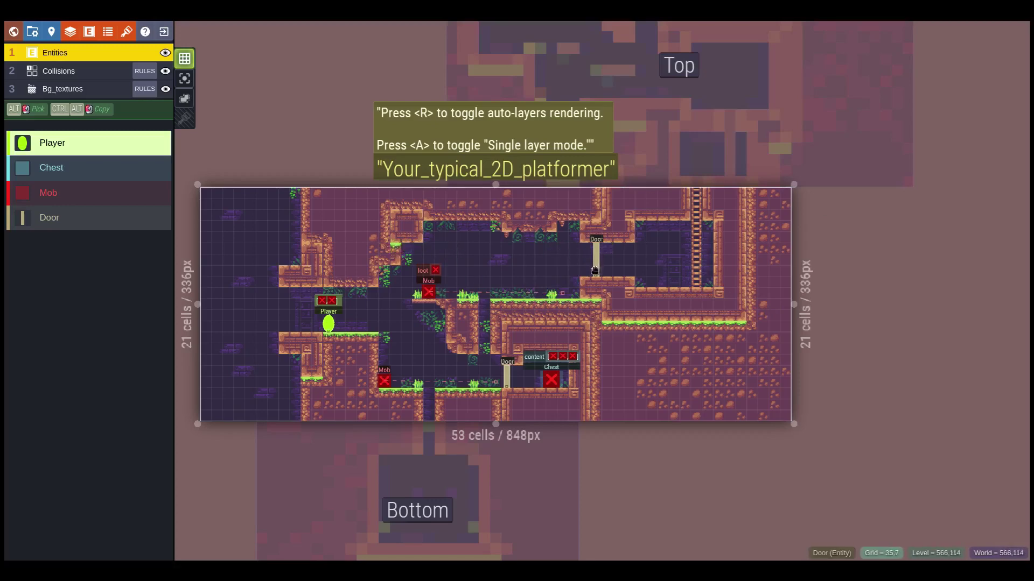
scroll(654, 243, "down", 2)
scroll(661, 251, "up", 4)
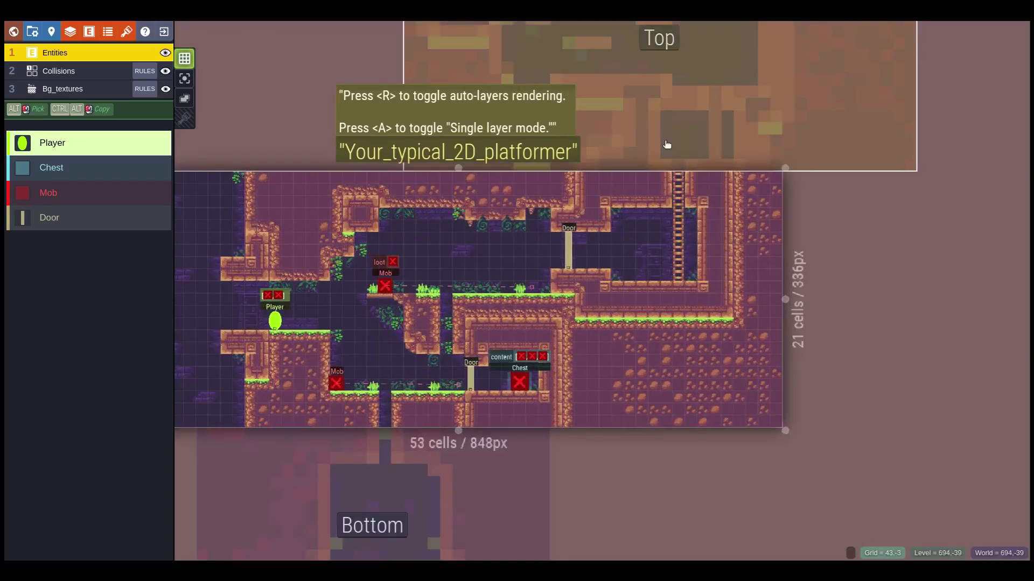
left_click(666, 144)
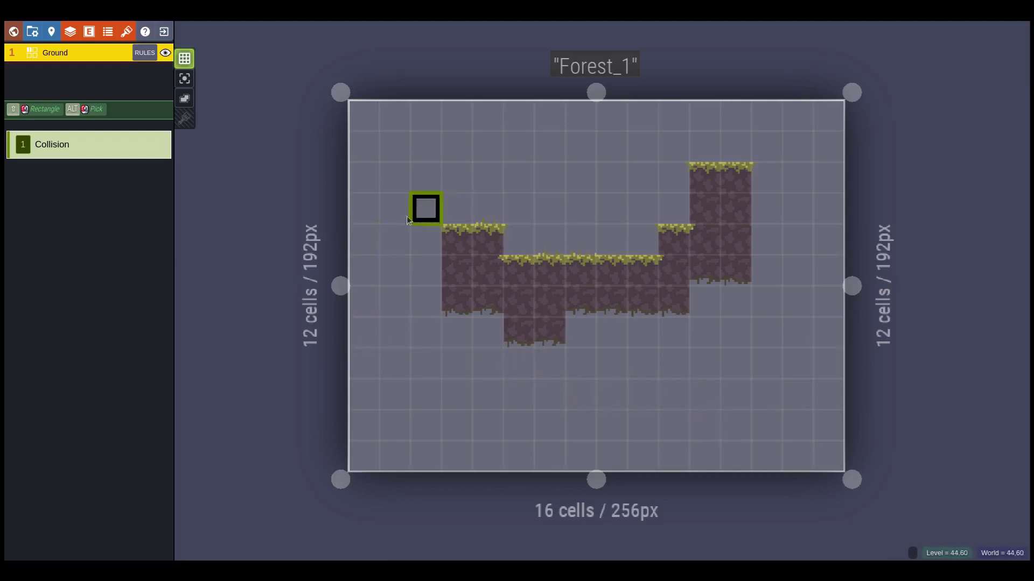
Look through the layer, entity, enum and tileset definitions of the Forest_1 project and inspect the Forest tileset's tiles.
left_click(69, 35)
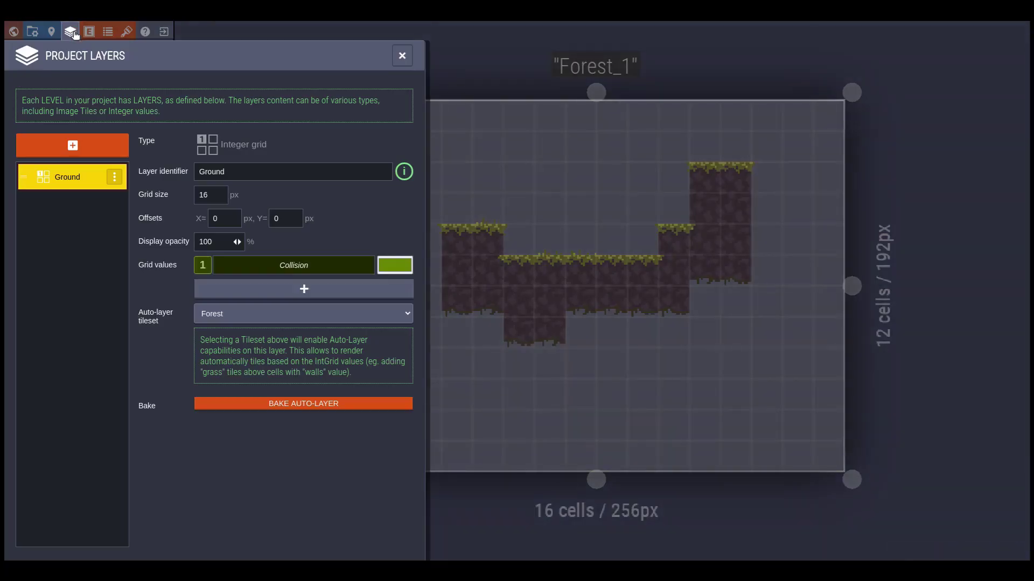
left_click(90, 34)
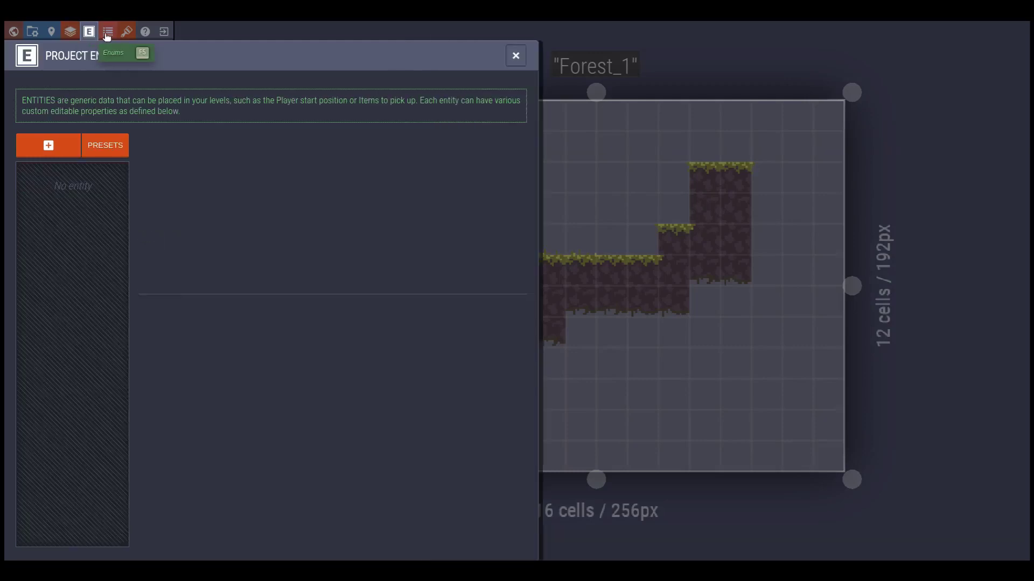
left_click(107, 32)
left_click(127, 33)
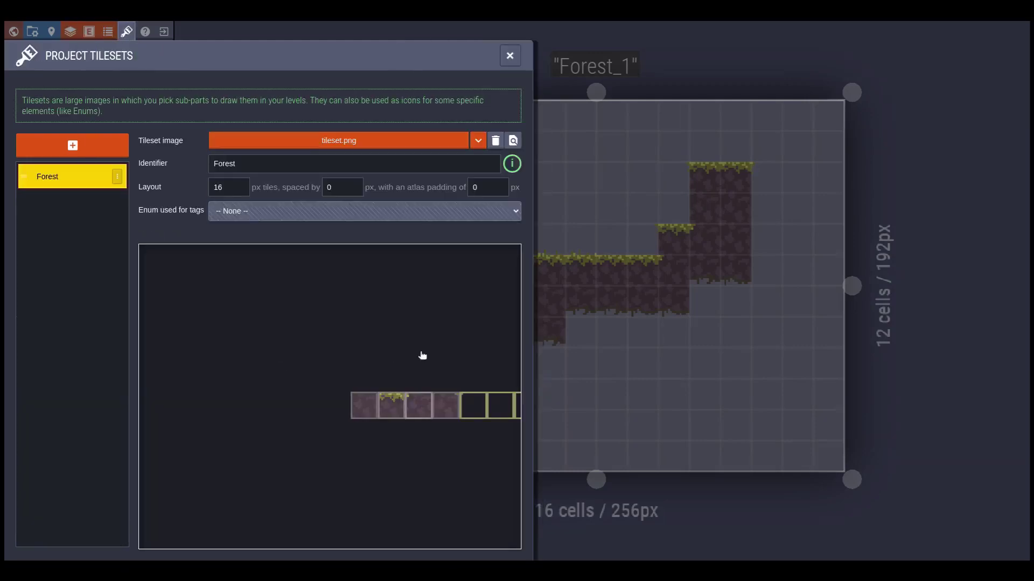
left_click_drag(433, 356, 279, 327)
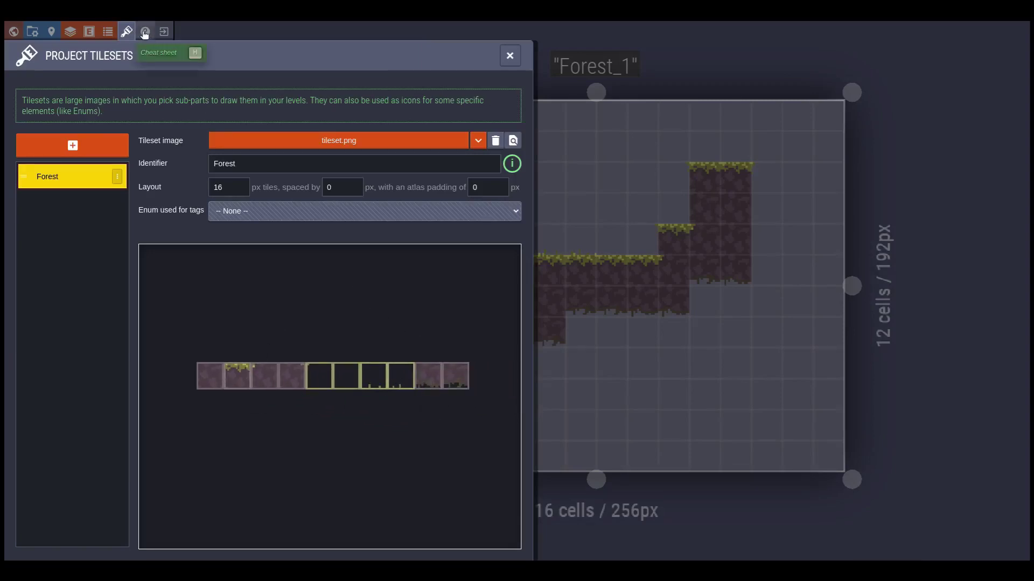
Go back through the enum and entity definitions to the Ground layer's settings, and close them.
left_click(107, 32)
left_click(88, 32)
left_click(70, 31)
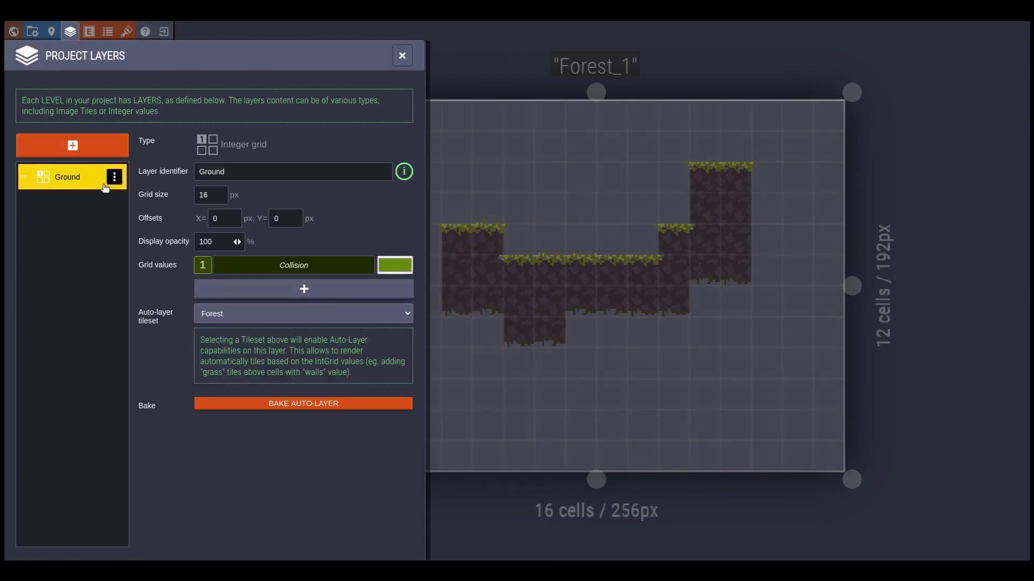
key("Escape")
Open the Ground layer's auto-layer rules and inspect the pattern of the grass-top rule in the Ground group.
left_click(146, 54)
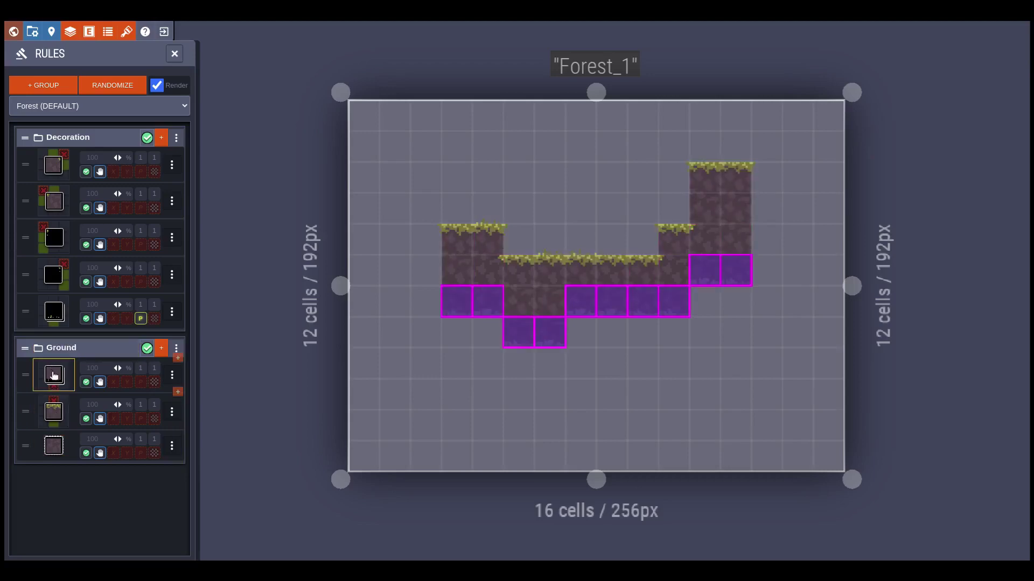
left_click(56, 414)
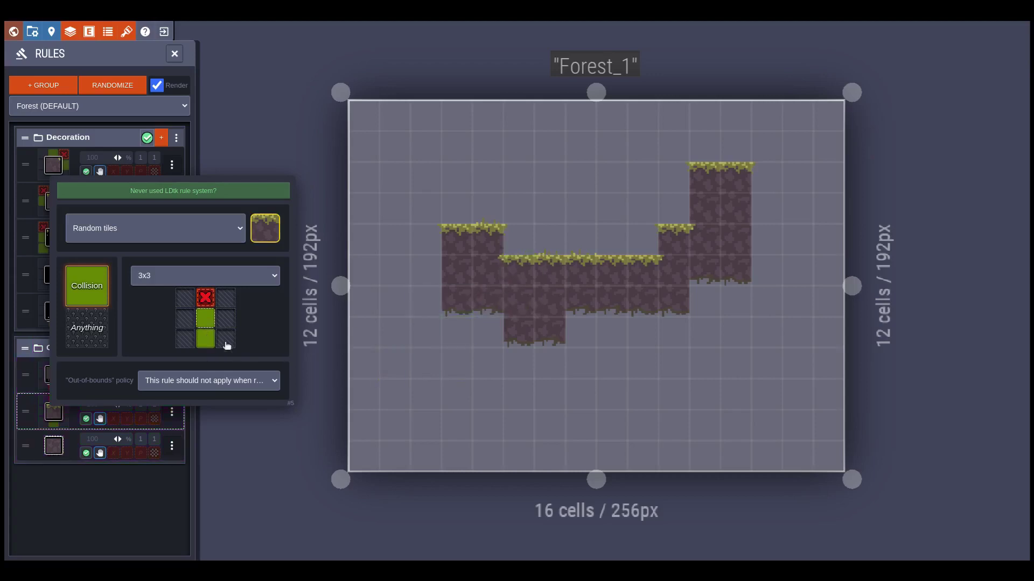
left_click(133, 496)
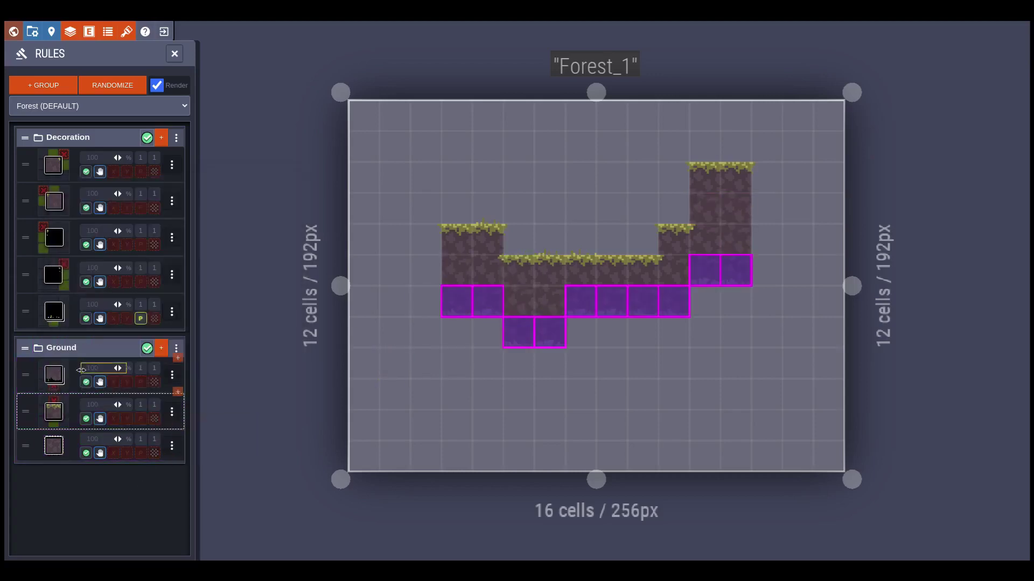
Inspect the pattern and random tile selection of the bottom-edge rule in the Ground group.
left_click(54, 377)
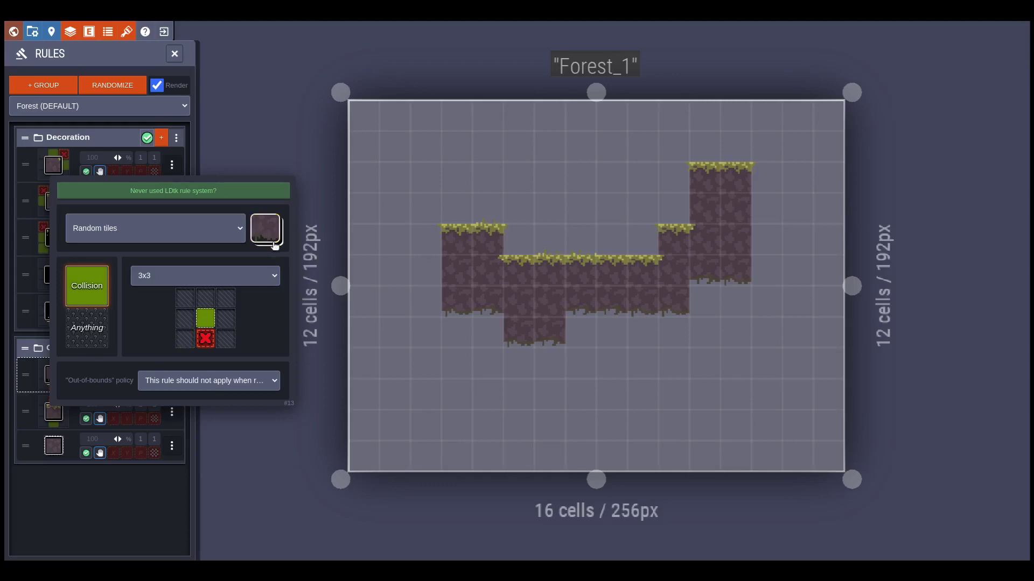
left_click(264, 228)
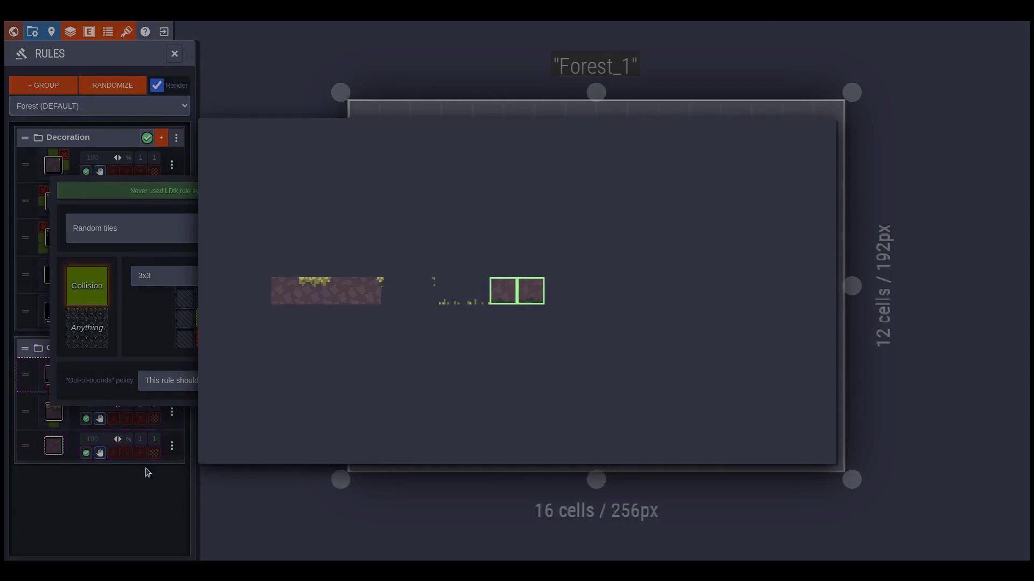
left_click(118, 203)
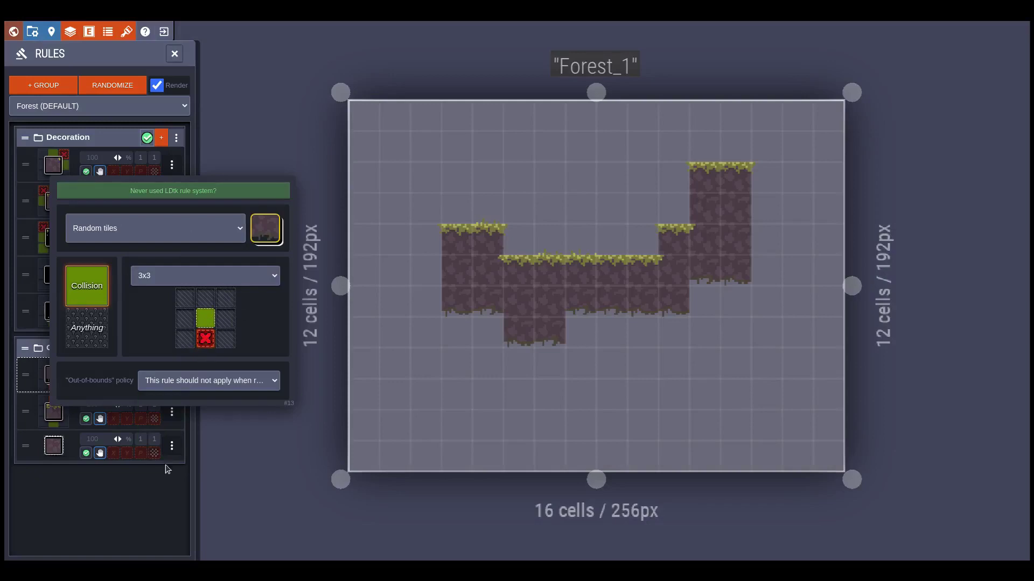
left_click(133, 505)
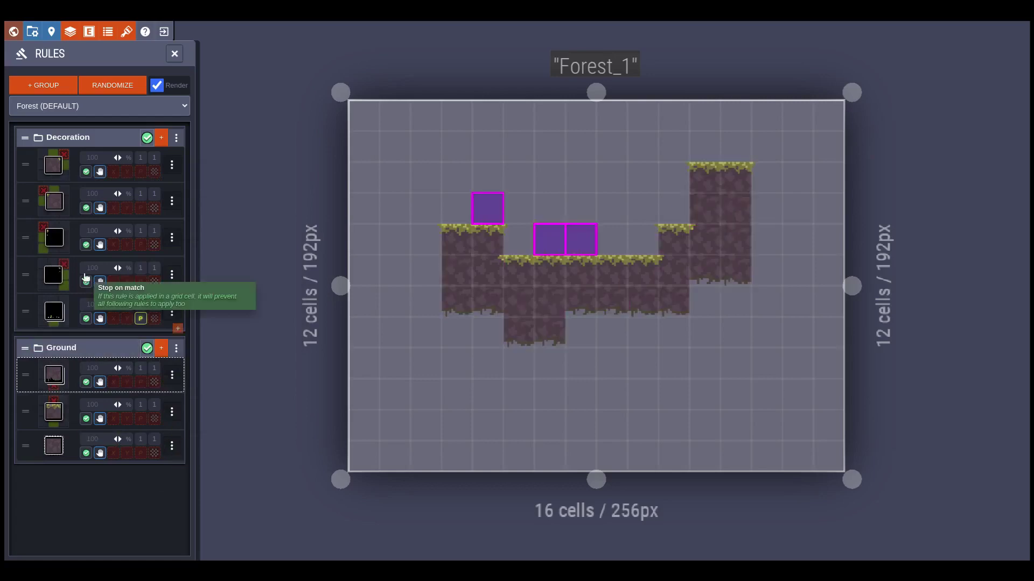
Inspect the 3x3 pattern of the third Decoration rule, which places overhanging grass beside a ground edge.
left_click(73, 242)
left_click(73, 242)
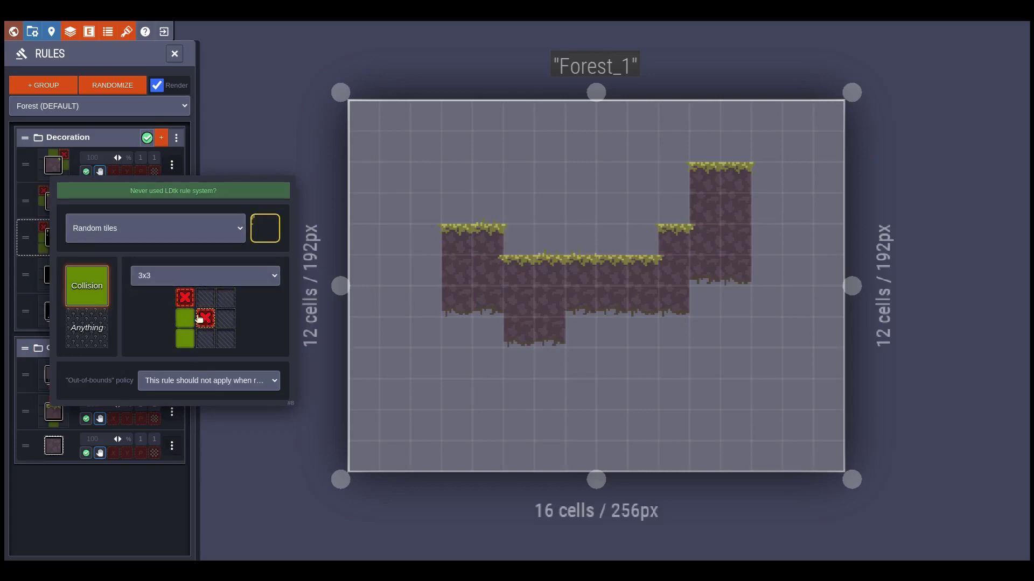
left_click(147, 494)
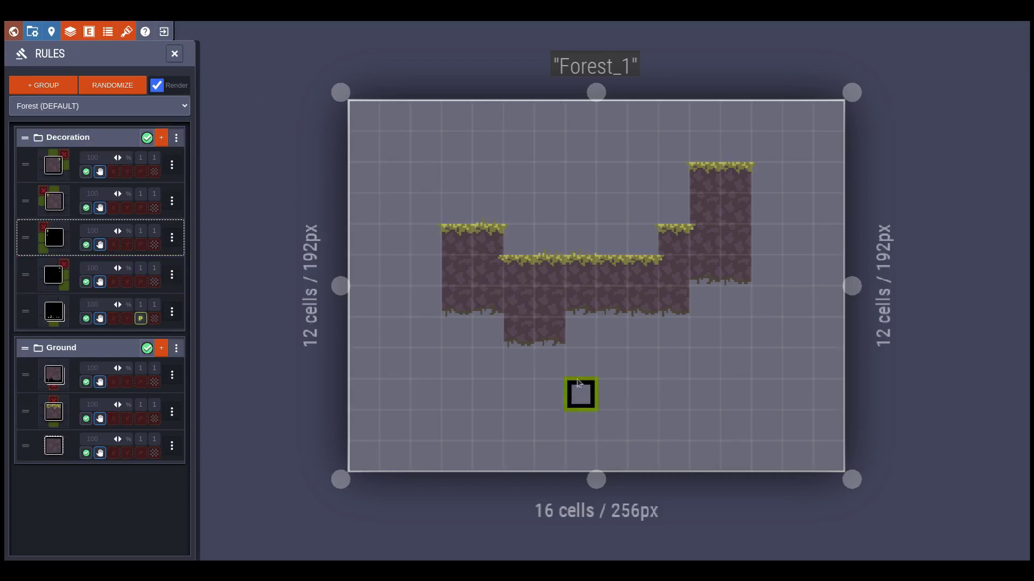
Paint Collision cells below the existing terrain as a platform three cells wide and two high, with a three-high, two-column block at its right end.
mouse_move(645, 393)
left_mouse_down()
mouse_move(667, 423)
mouse_move(671, 394)
left_mouse_up()
left_click(703, 394)
left_click(716, 426)
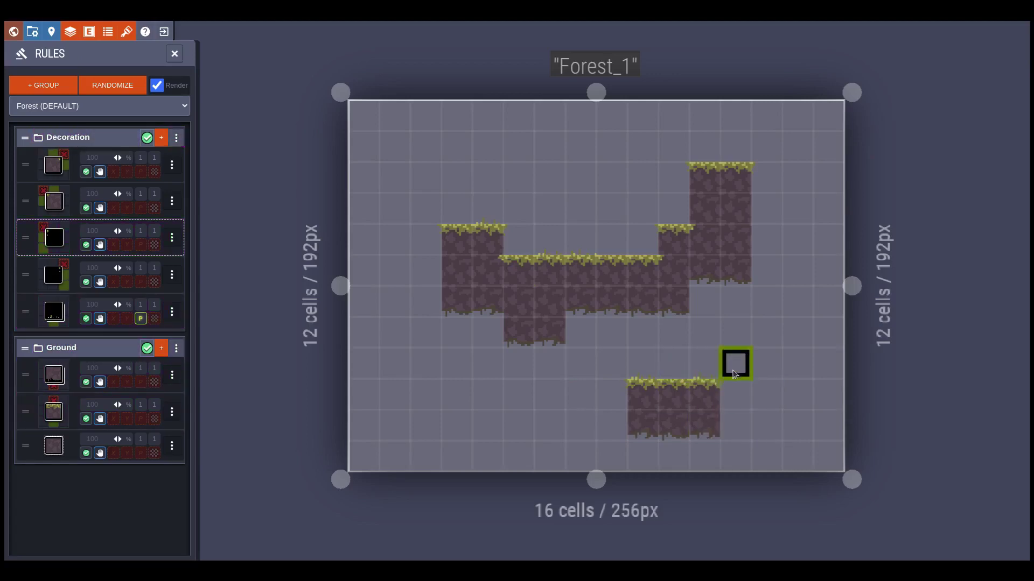
mouse_move(734, 362)
left_mouse_down()
mouse_move(733, 422)
mouse_move(766, 392)
mouse_move(769, 365)
left_mouse_up()
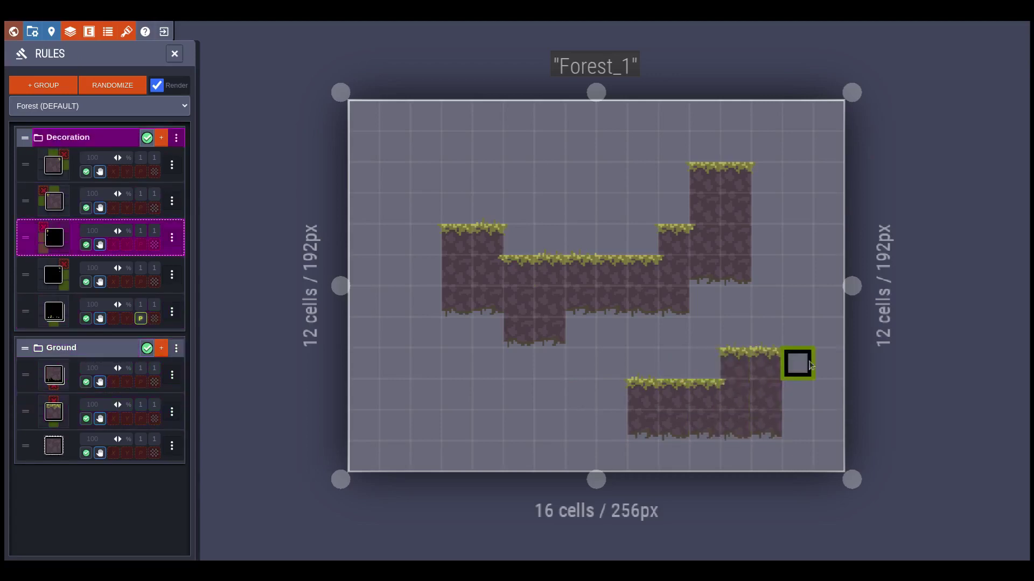
Extend the new platform with a three-high column and a two-high column on its left, plus two Collision cells underneath.
left_click_drag(614, 378, 609, 396)
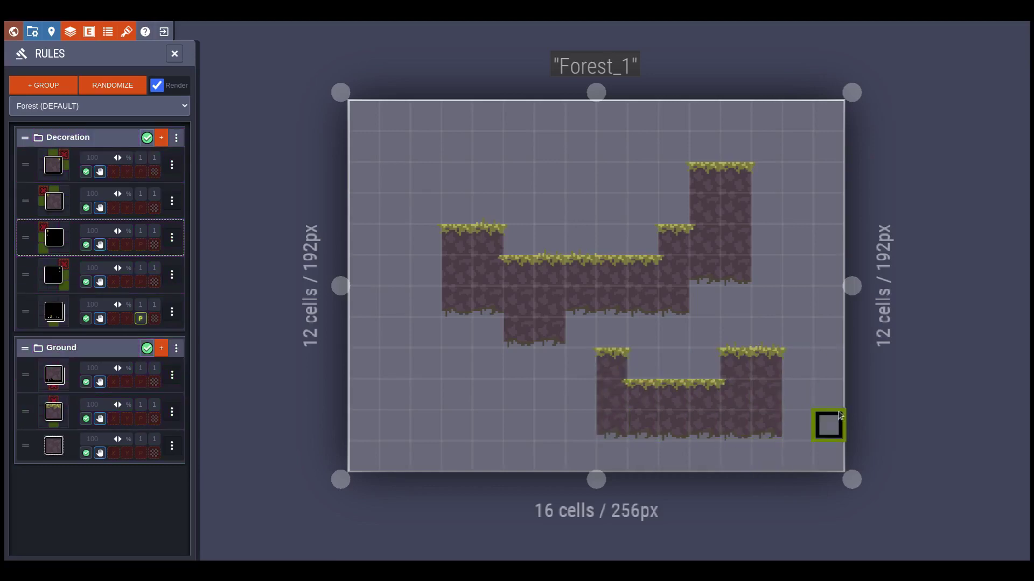
left_click_drag(580, 393, 580, 423)
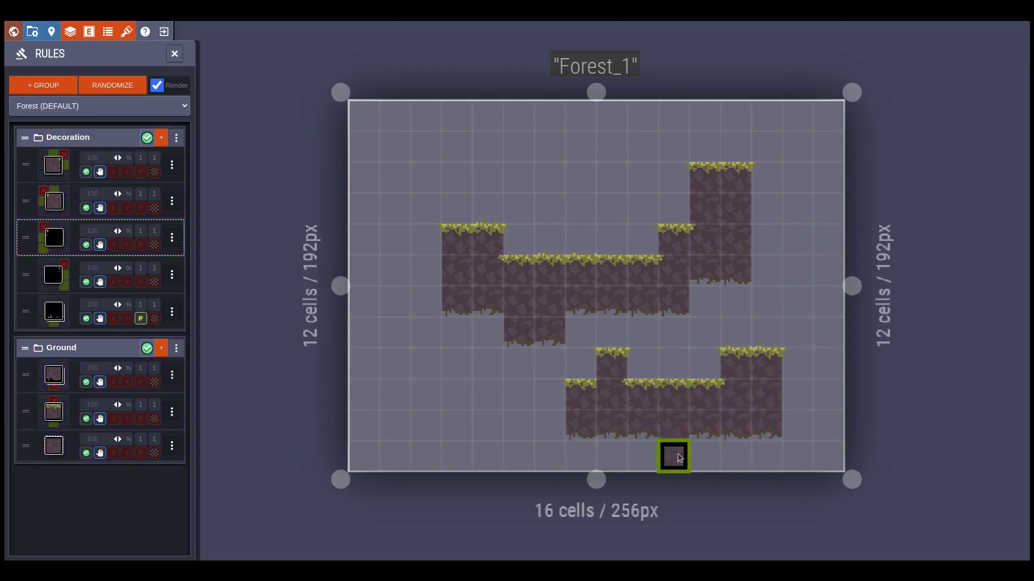
left_click_drag(673, 456, 704, 455)
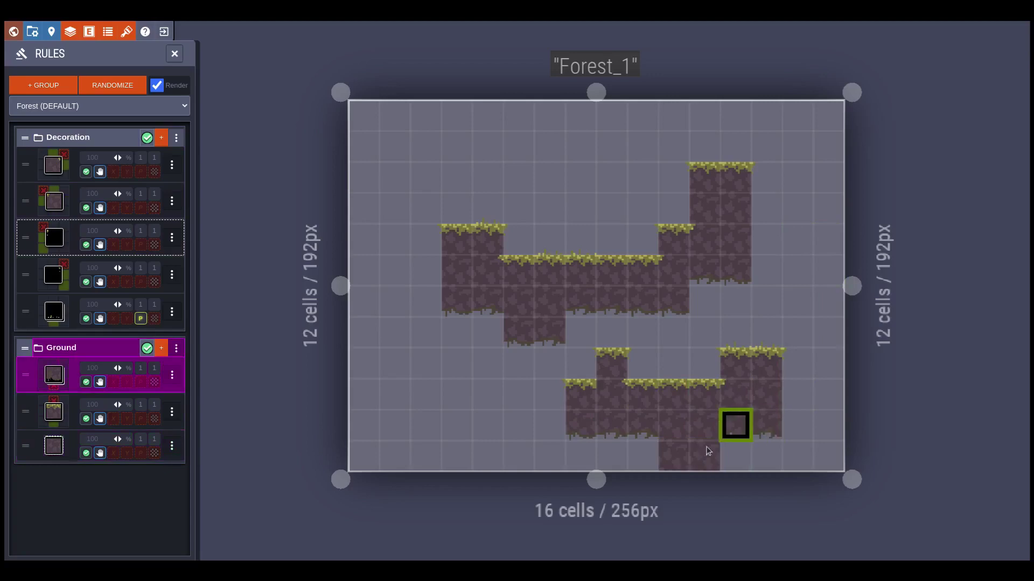
Extend the level's height to 13 cells and fill the three leftmost columns of the new platform down to the level's bottom edge.
left_click_drag(600, 479, 602, 526)
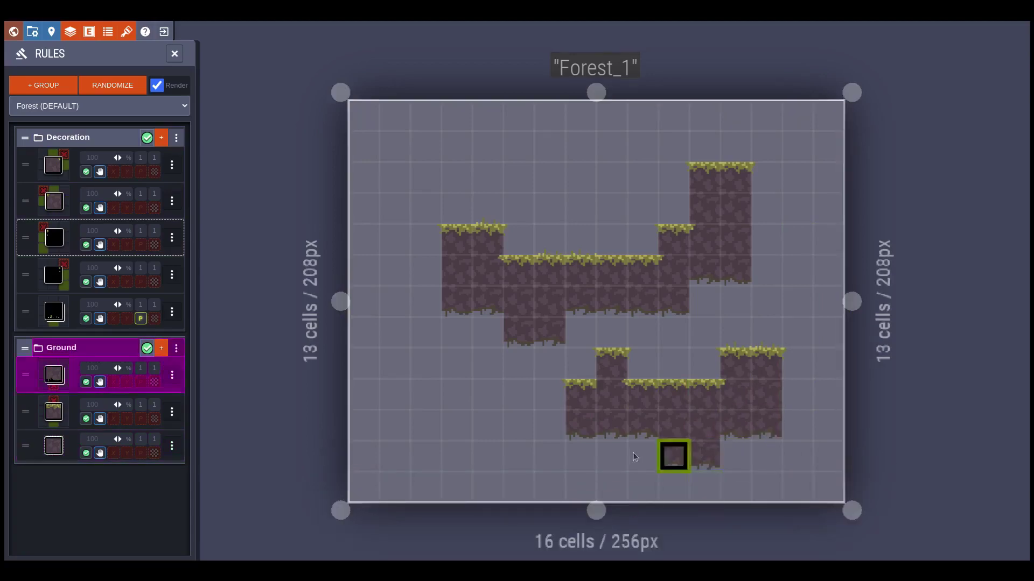
mouse_move(642, 455)
left_mouse_down()
mouse_move(581, 456)
mouse_move(641, 484)
left_mouse_up()
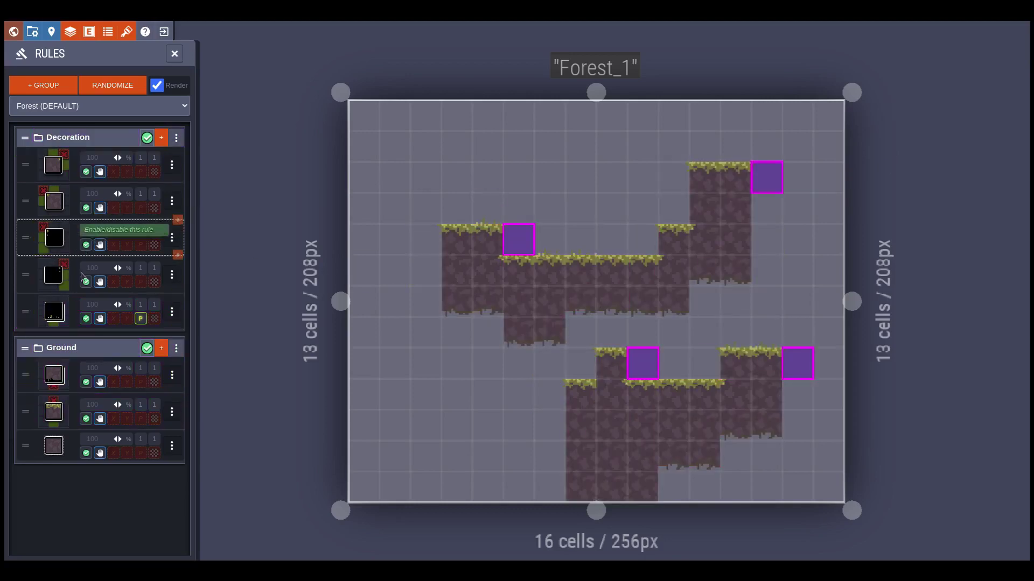
Toggle Perlin filtering off and on for the last Decoration rule to compare where its grass is placed.
left_click(141, 320)
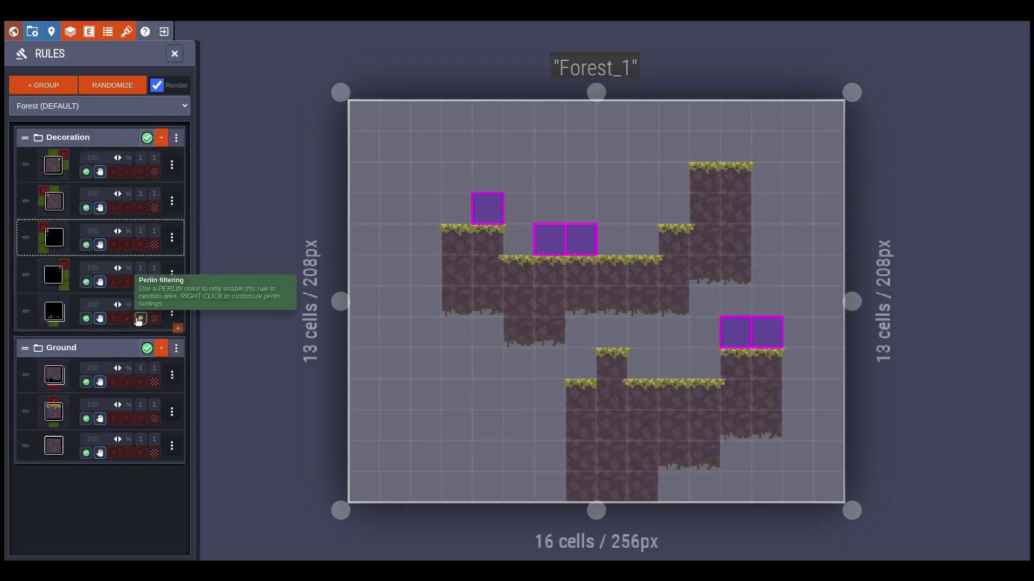
left_click(142, 321)
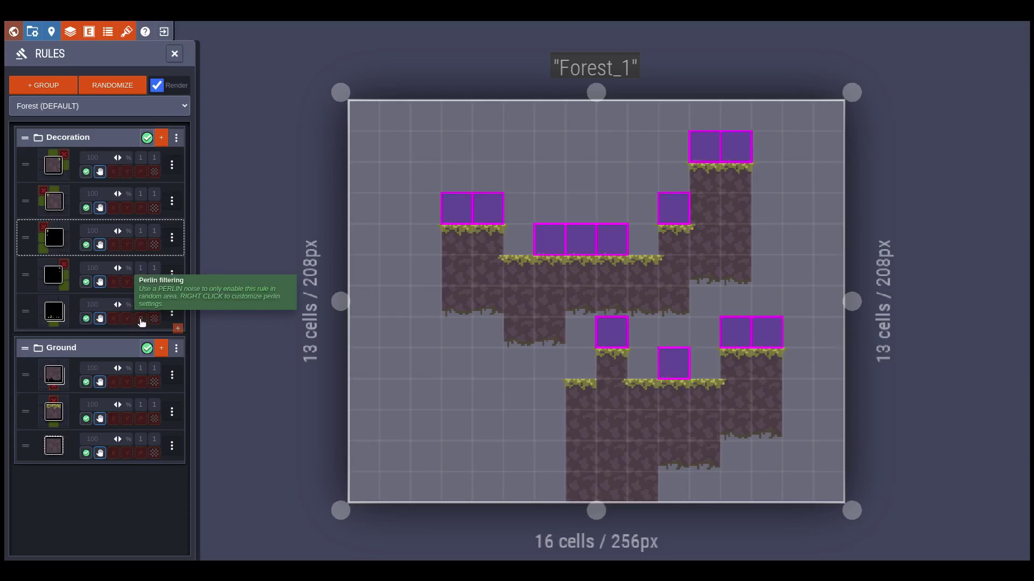
left_click(141, 321)
left_click(141, 321)
left_click(142, 320)
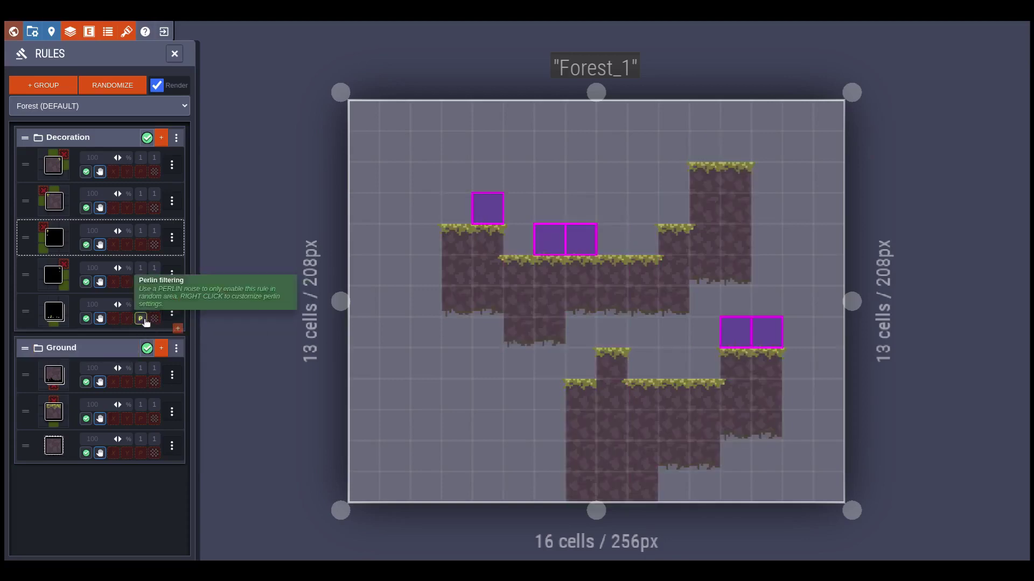
Set the Perlin noise scale of the last Decoration rule to 39%.
right_click(142, 319)
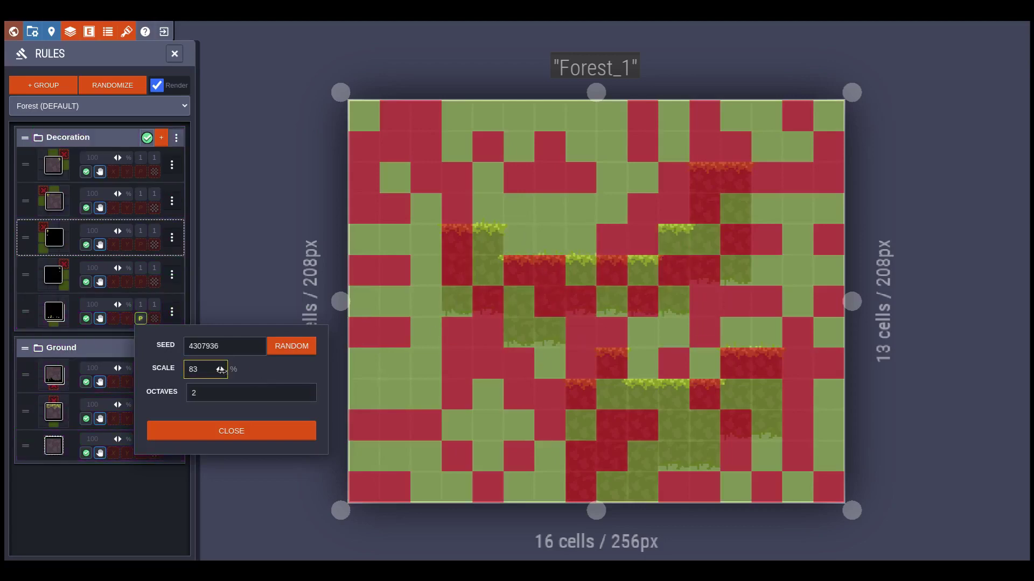
mouse_move(220, 370)
left_mouse_down()
mouse_move(169, 373)
mouse_move(221, 369)
mouse_move(213, 371)
left_mouse_up()
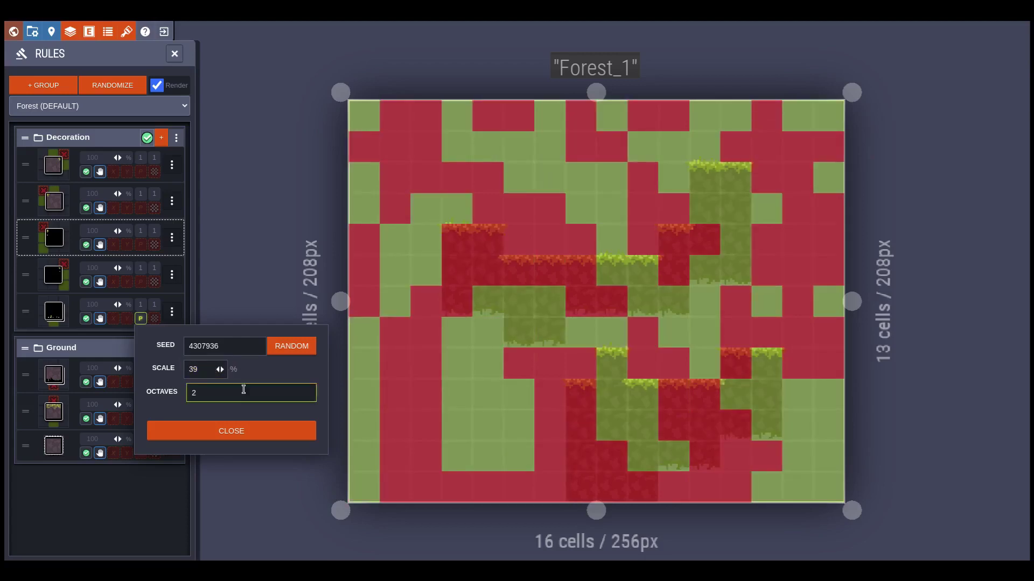
left_click(232, 431)
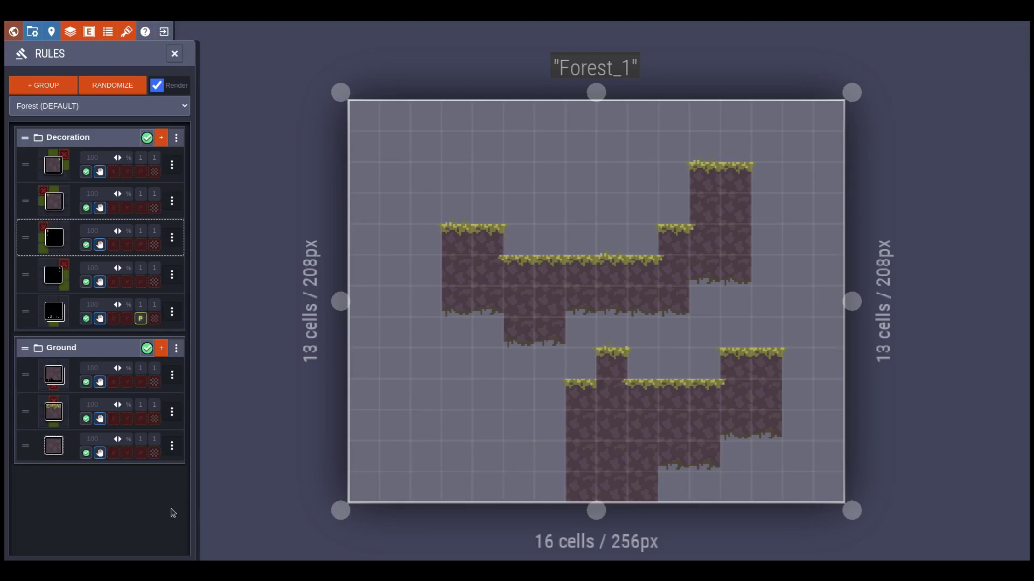
Paint a three-column, U-shaped block of Collision cells left of the lower platform and join the two along the level's bottom.
mouse_move(426, 395)
left_mouse_down()
mouse_move(426, 457)
mouse_move(486, 394)
left_mouse_up()
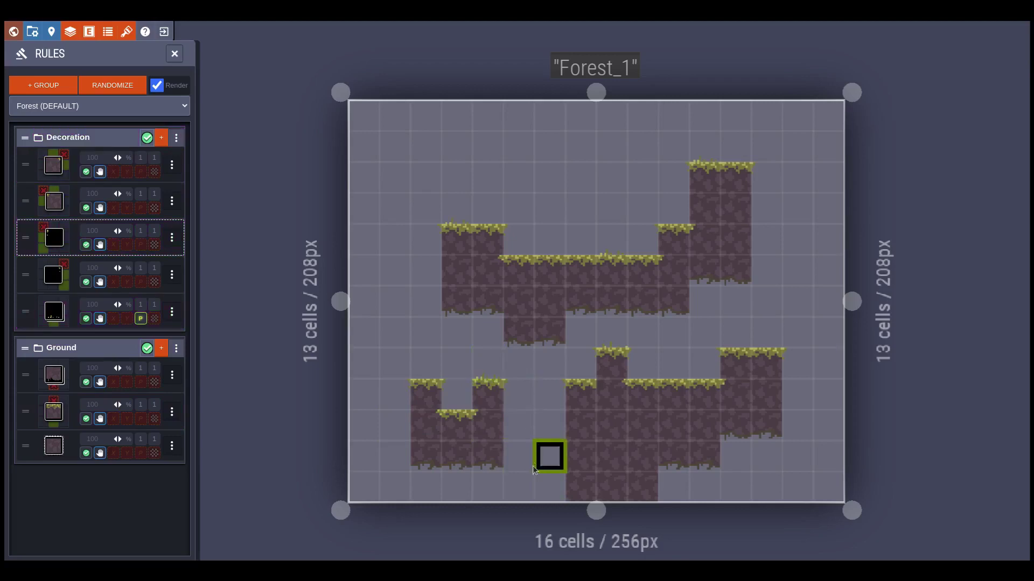
left_click(456, 486)
mouse_move(496, 489)
left_mouse_down()
mouse_move(516, 487)
mouse_move(518, 460)
mouse_move(548, 457)
left_mouse_up()
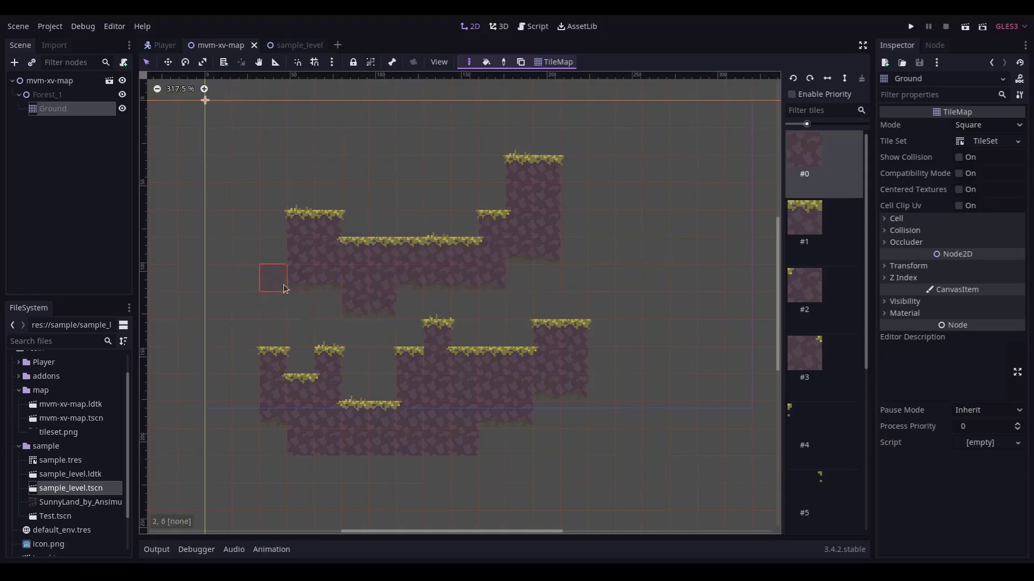
Switch to Godot and inspect the imported Forest_1 level in the mvm-xv-map scene.
scroll(602, 302, "up", 2)
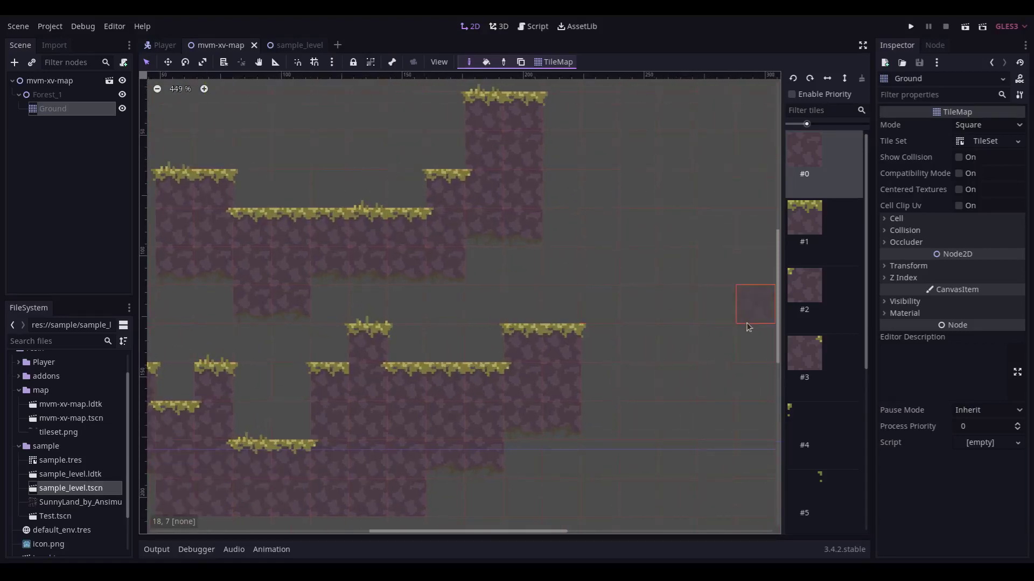
left_click(54, 95)
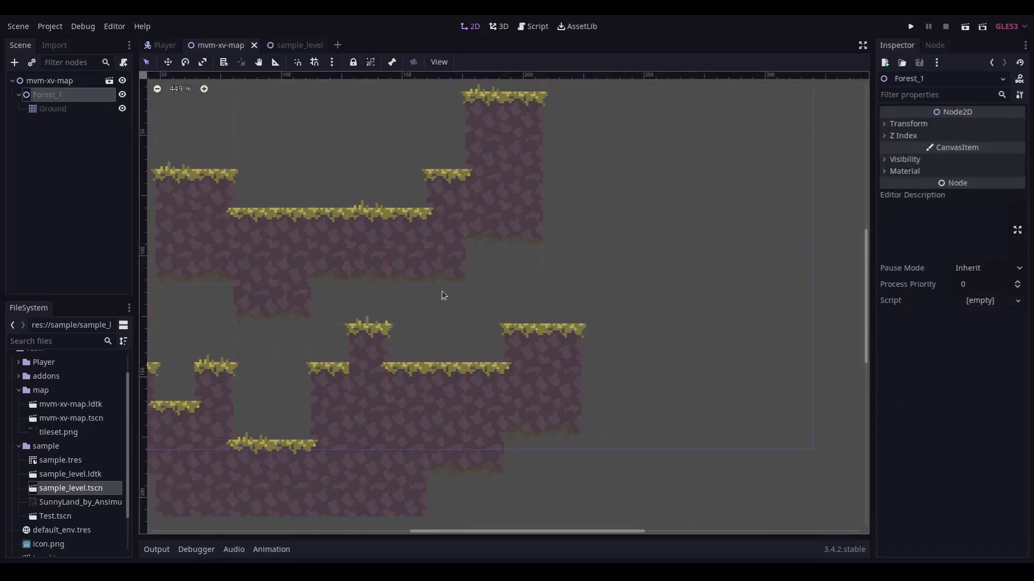
scroll(443, 299, "down", 3)
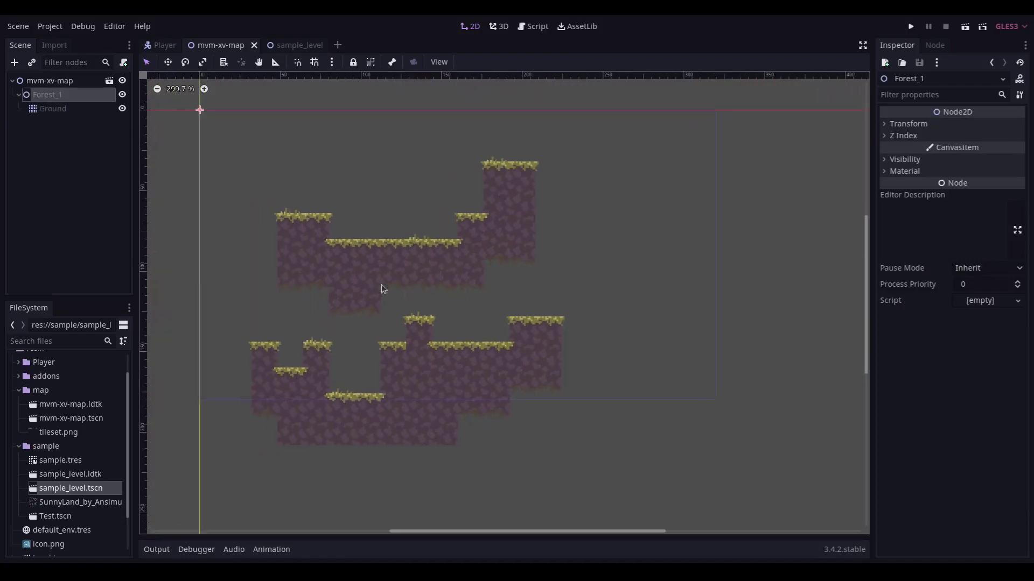
middle_click_drag(344, 262, 407, 276)
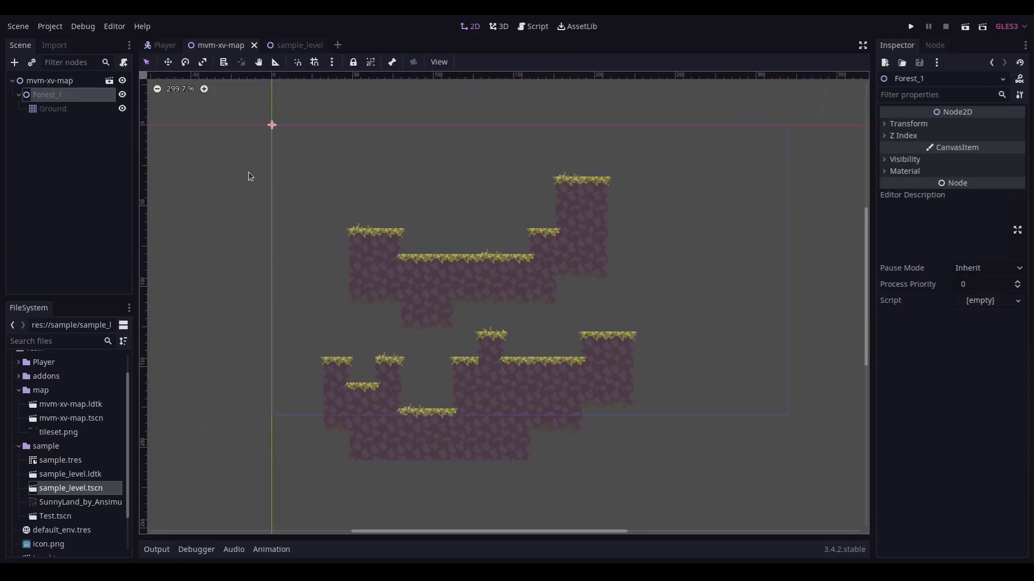
scroll(495, 357, "up", 2)
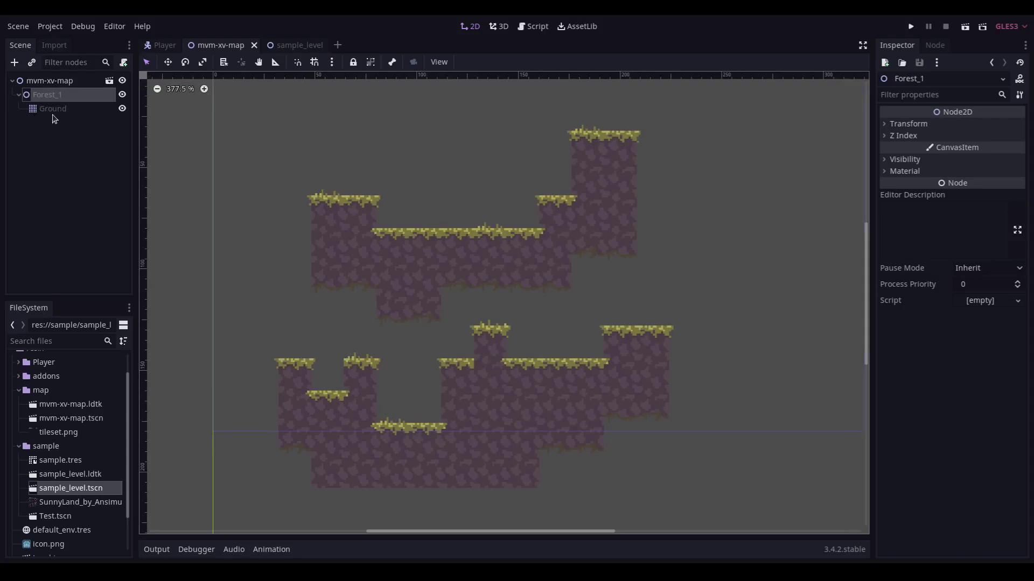
Open the sample_level scene and inspect the collision shapes under the first level's CollisionsLayer.
left_click(291, 45)
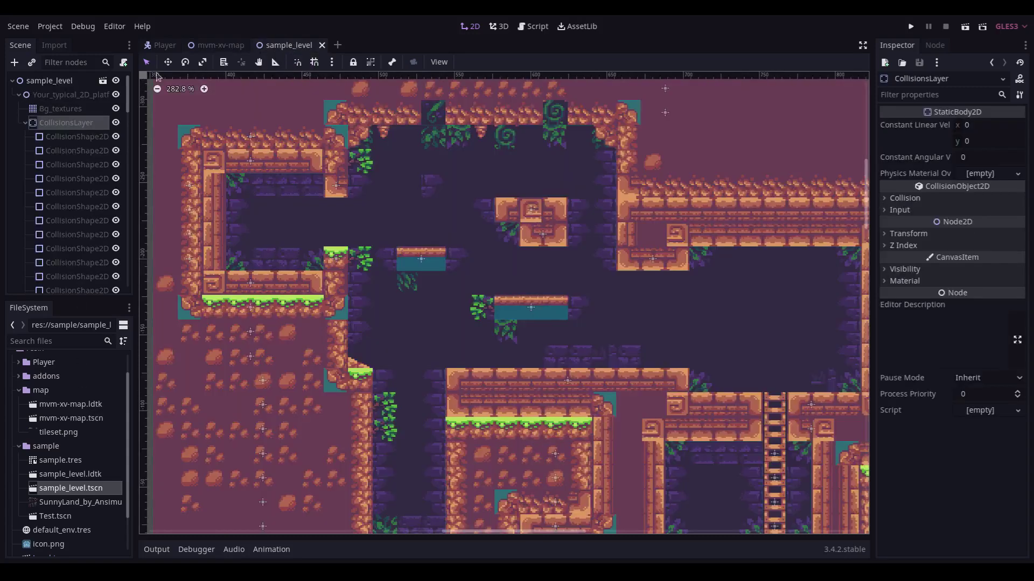
left_click(25, 123)
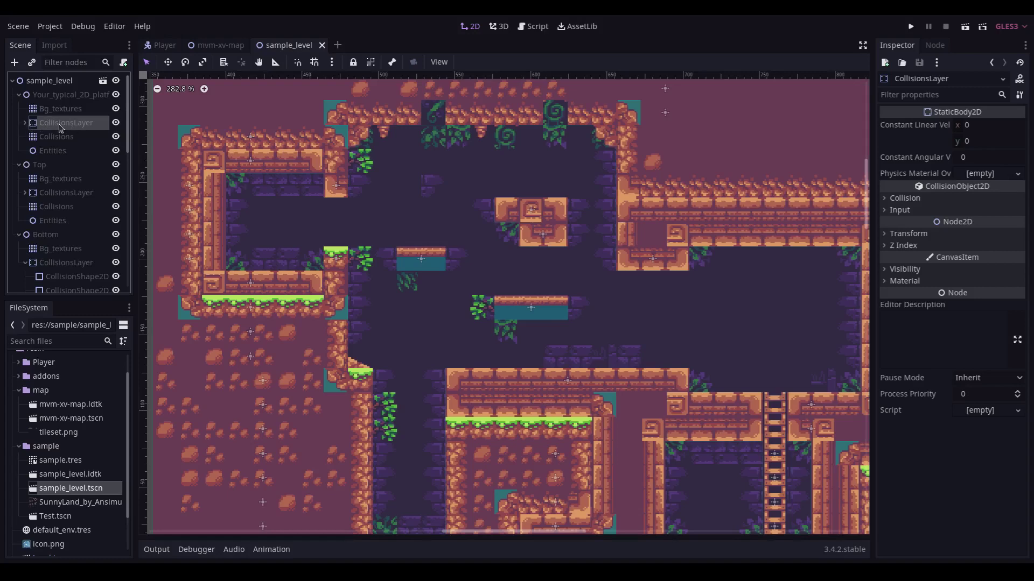
left_click(25, 123)
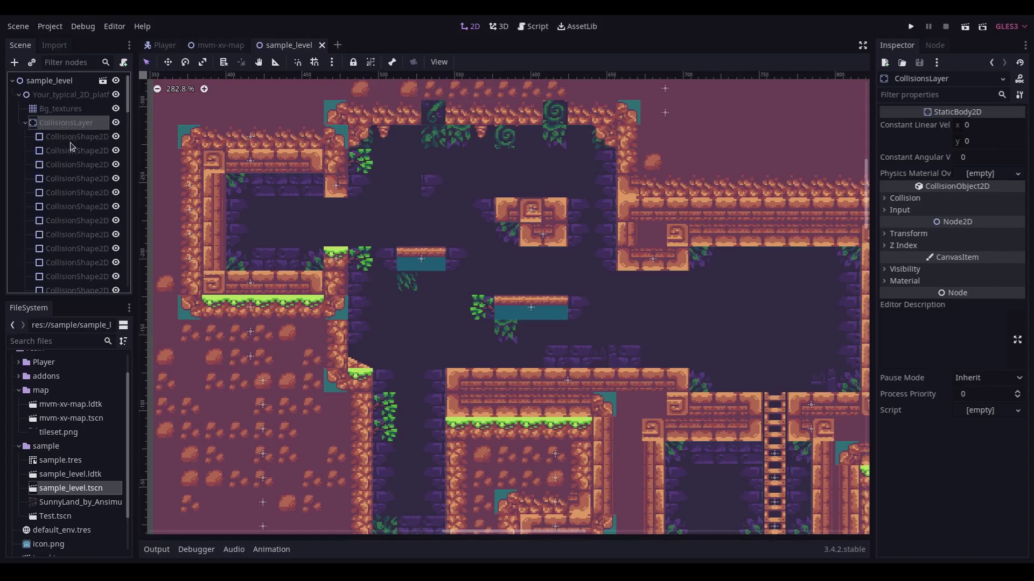
scroll(485, 301, "down", 2)
scroll(533, 319, "up", 4)
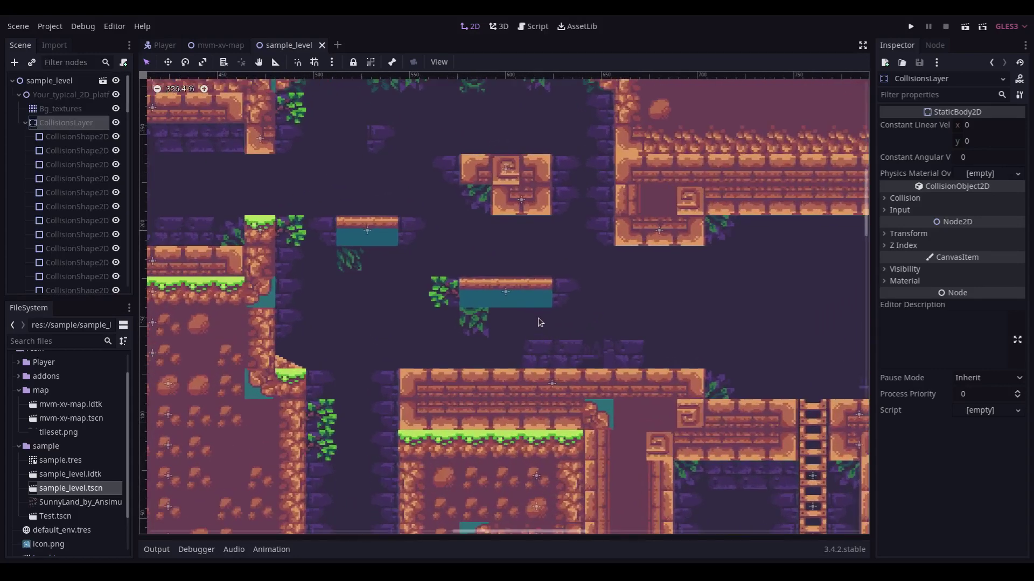
scroll(541, 322, "up", 1)
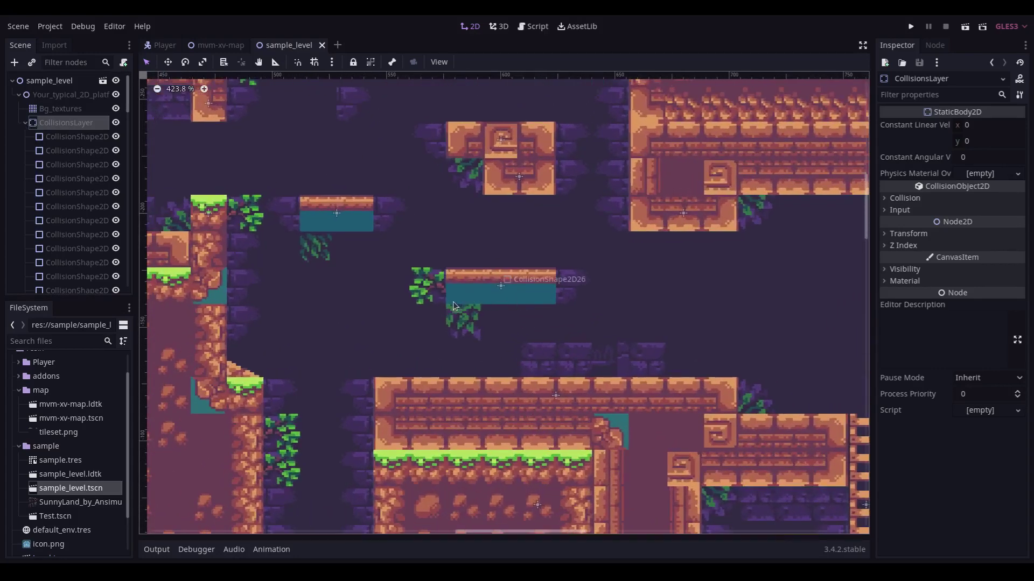
Collapse the expanded CollisionsLayer nodes of the sample scene and look over its whole map of connected levels.
left_click(26, 124)
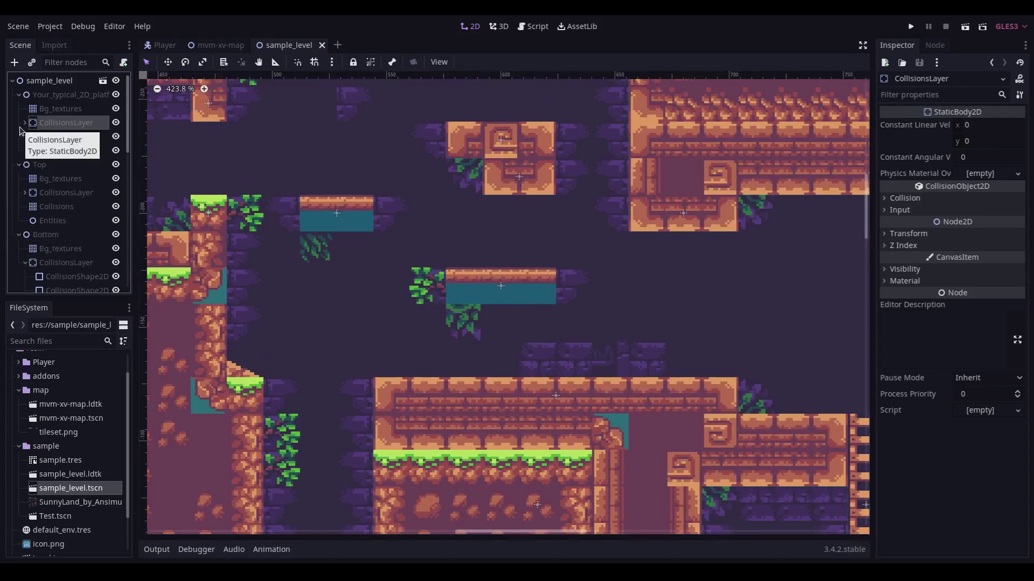
scroll(40, 195, "down", 3)
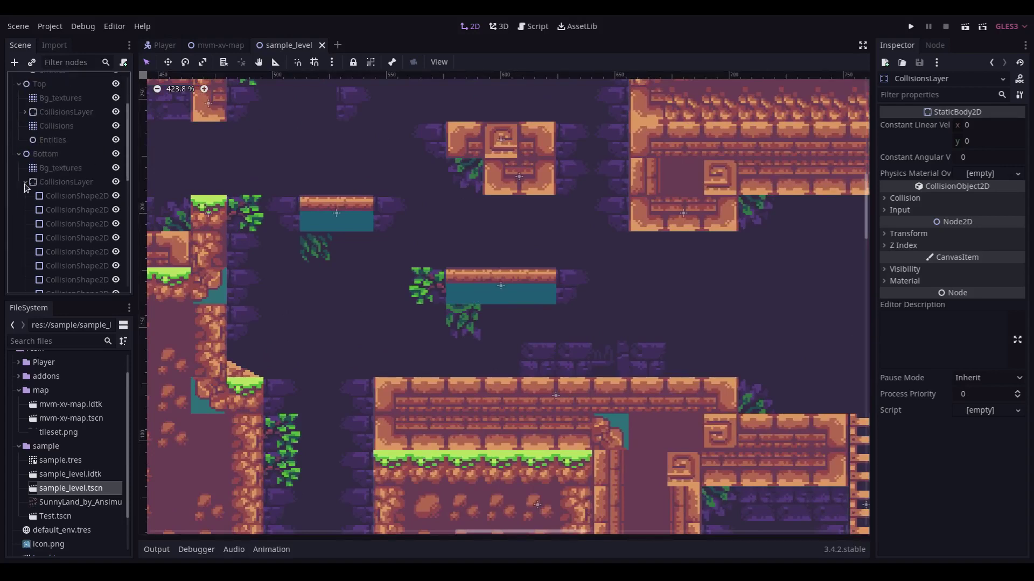
left_click(25, 182)
scroll(45, 169, "up", 1)
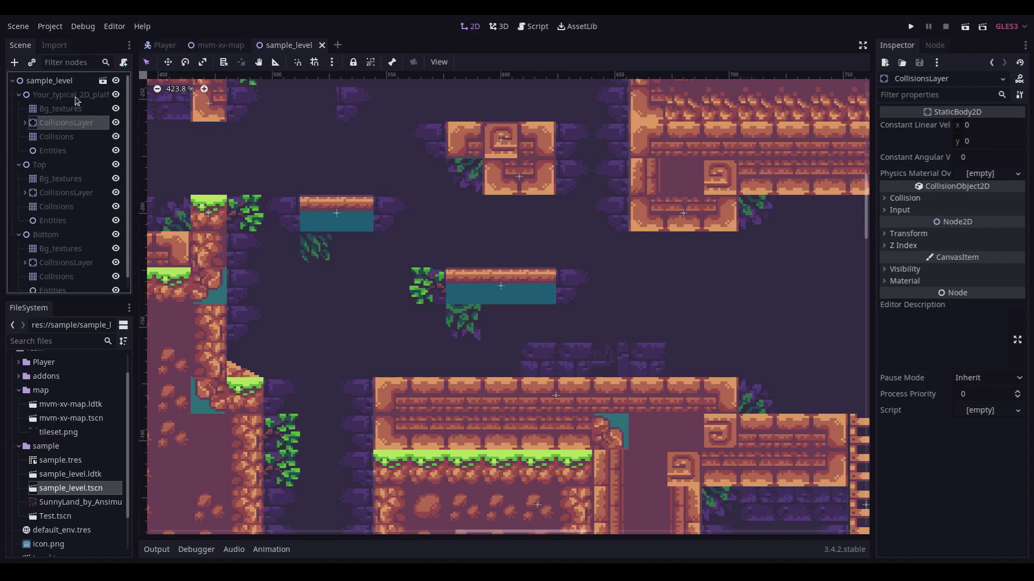
scroll(450, 414, "down", 10)
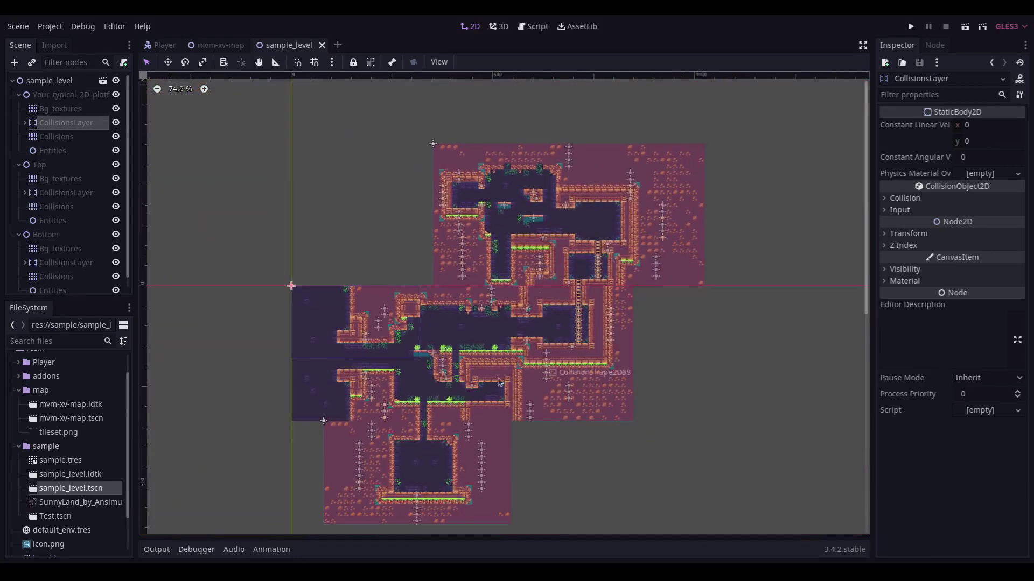
scroll(450, 414, "up", 2)
scroll(450, 415, "up", 7)
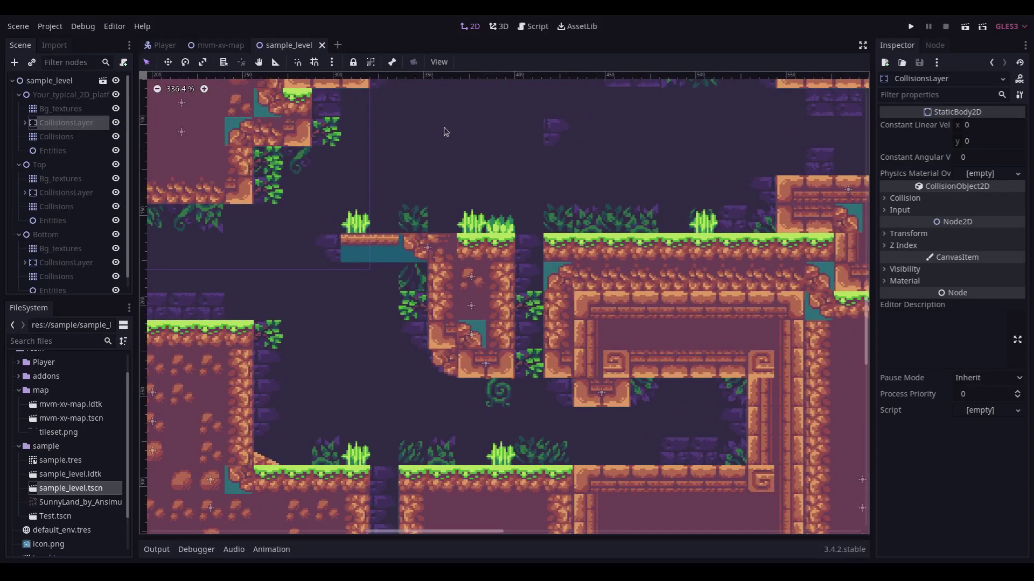
middle_click_drag(445, 132, 349, 385)
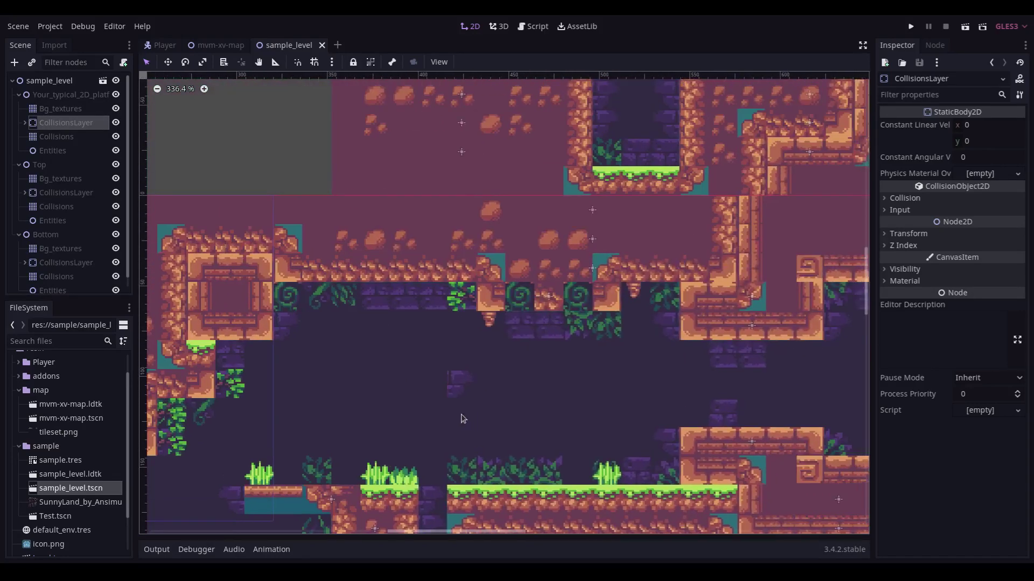
Return to the mvm-xv-map scene and instance Player/Player.tscn as a child of its root node.
left_click(220, 47)
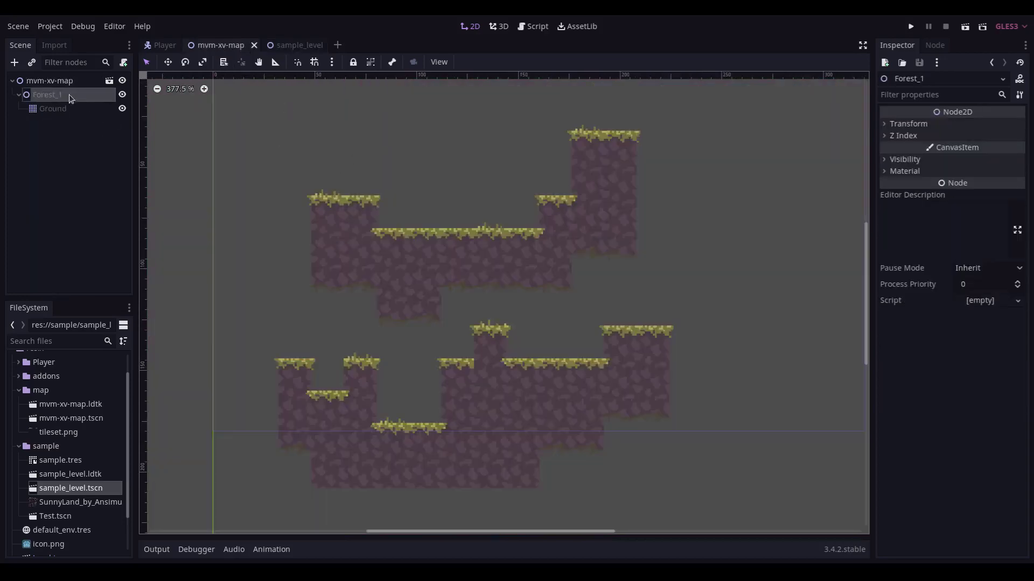
left_click(54, 82)
key("ctrl+a")
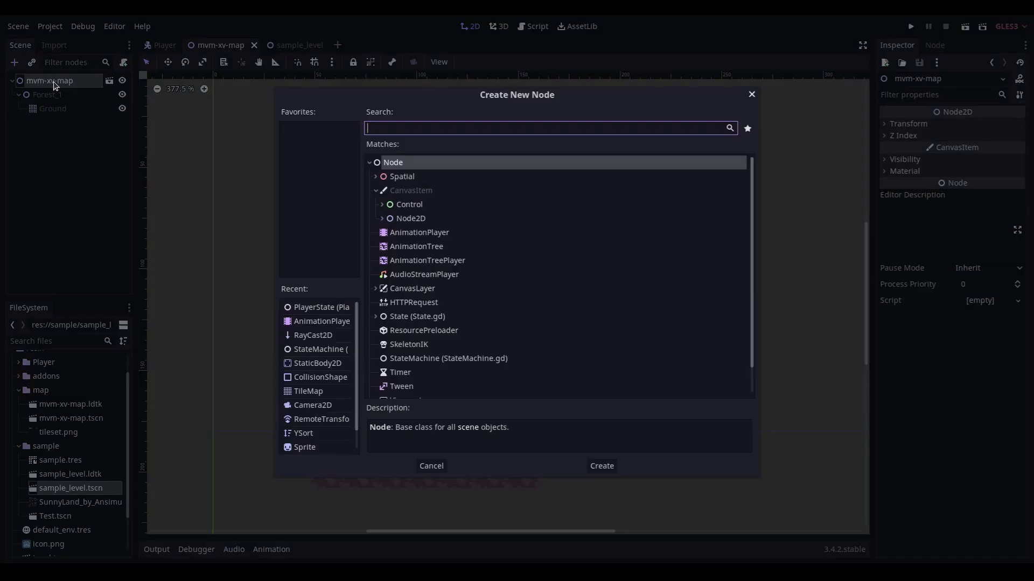
key("Escape")
key("ctrl+shift+a")
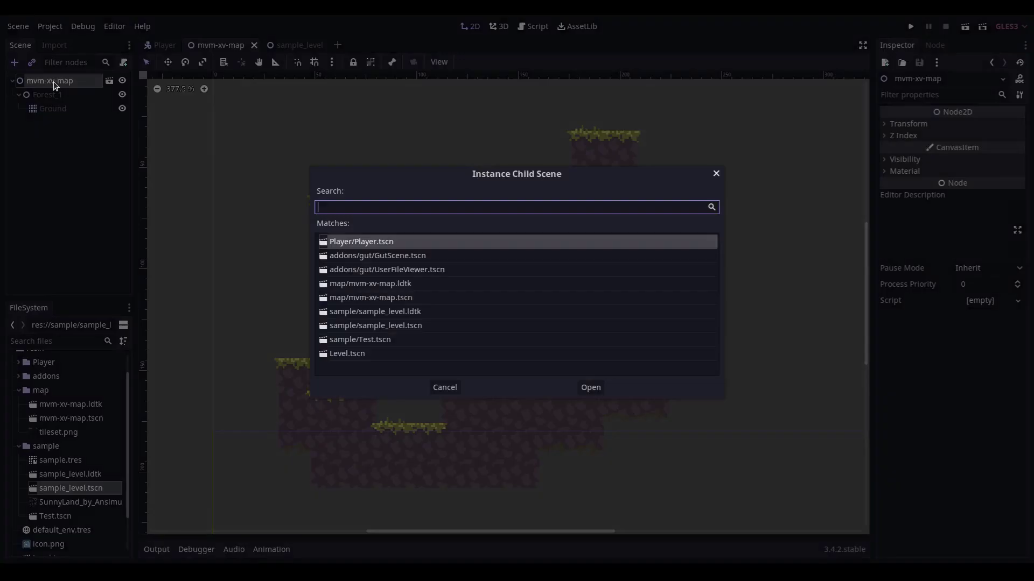
double_click(404, 242)
Move the Player to just above the upper platform and run the saved scene.
scroll(404, 247, "down", 1)
middle_click_drag(362, 181, 415, 276)
left_click_drag(296, 189, 505, 201)
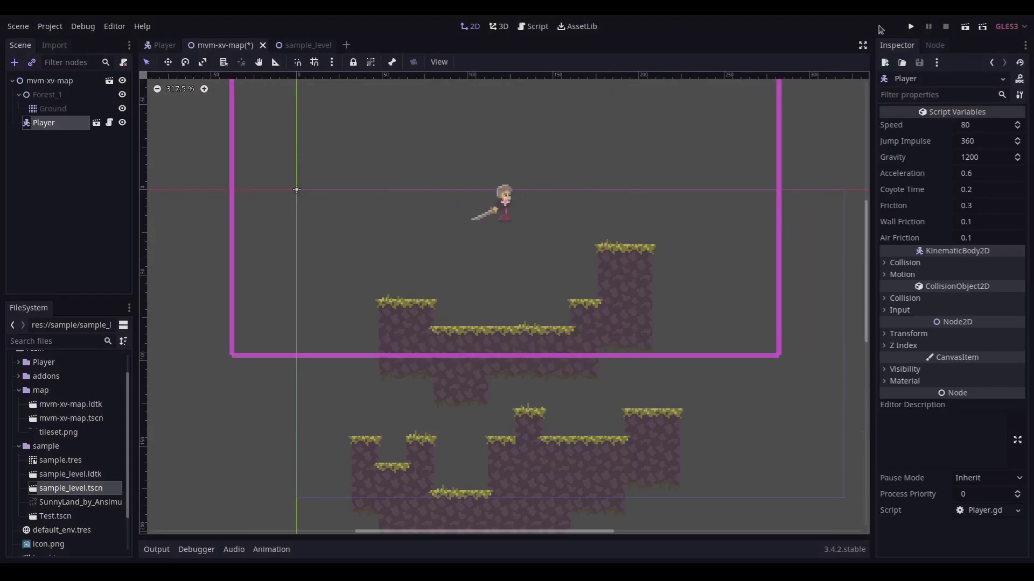
key("ctrl+s")
left_click(965, 27)
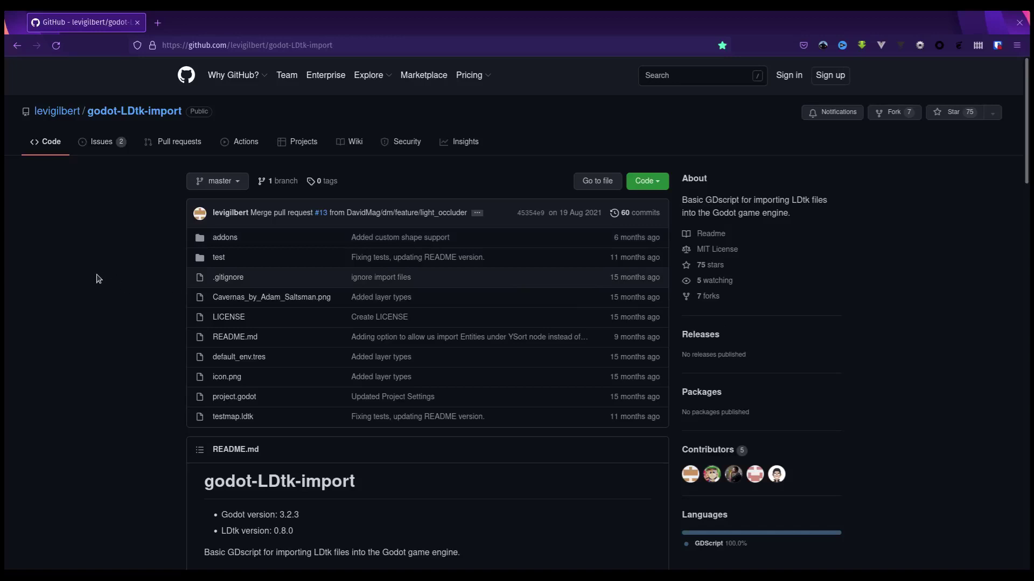
Read the godot-LDtk-import README on GitHub down to the Importing Collisions section.
scroll(98, 278, "down", 8)
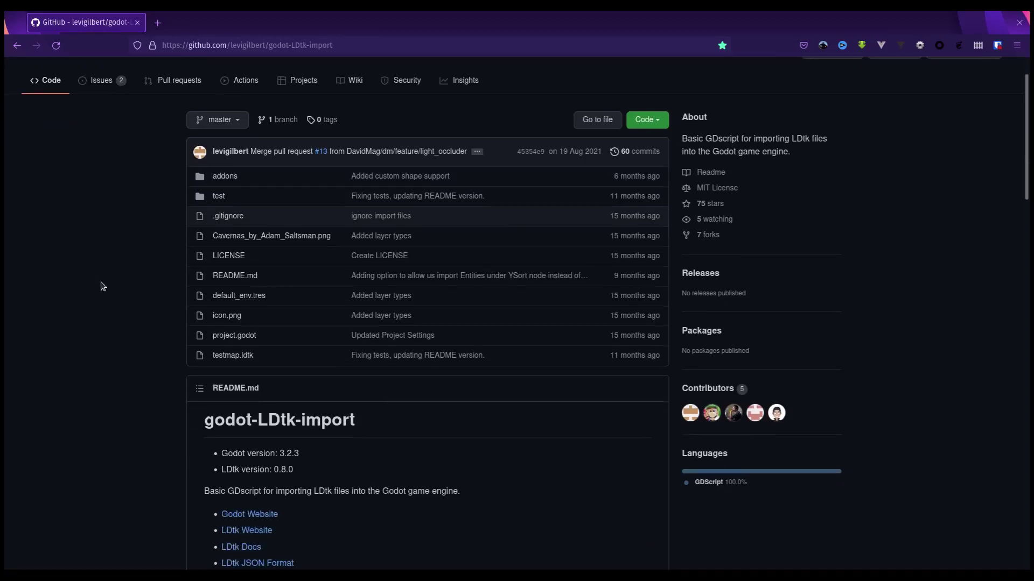
scroll(107, 311, "down", 12)
scroll(108, 314, "down", 2)
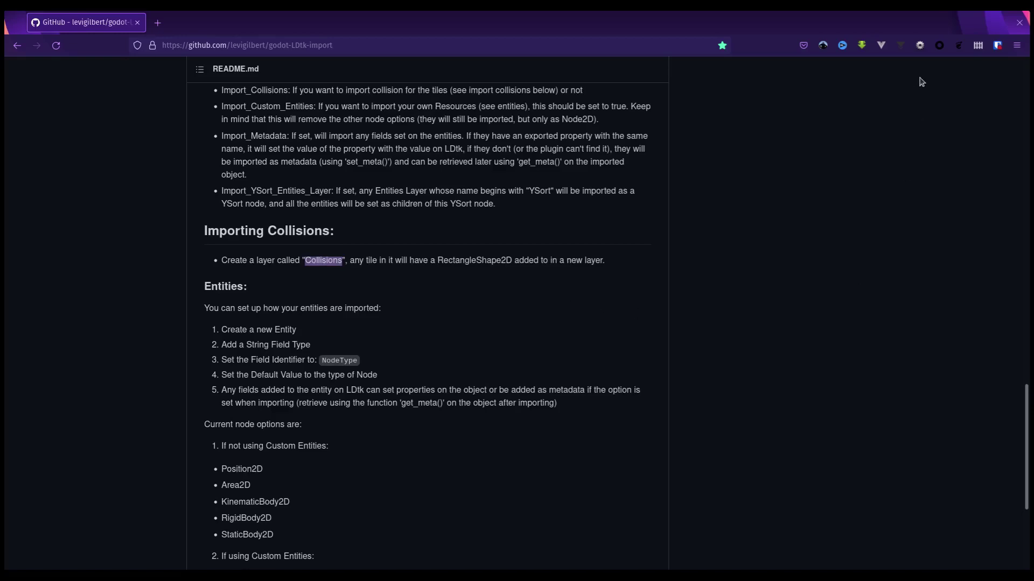
Switch to Godot and inspect the imported CollisionsLayer node under Forest_1 in the mvm-xv-map scene.
key("alt+Tab")
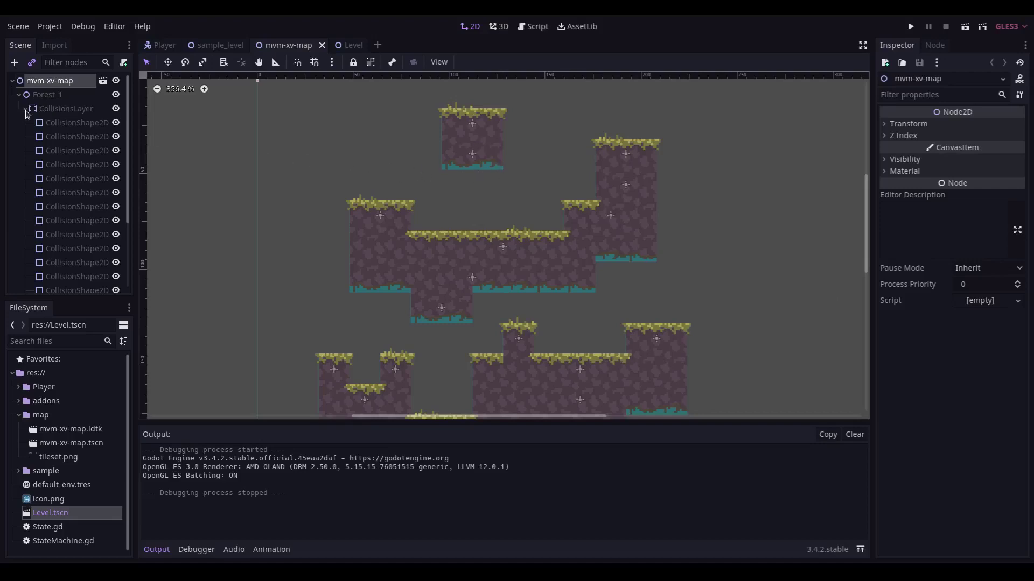
left_click(72, 111)
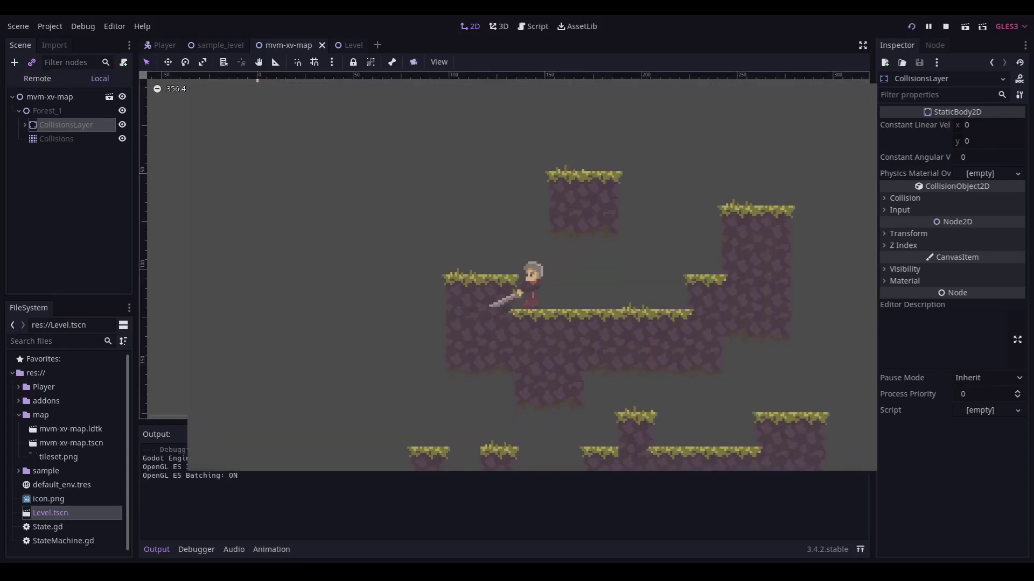
Test the terrain collisions in the running game by walking the player left and right along the platforms.
key("Right")
key("Left")
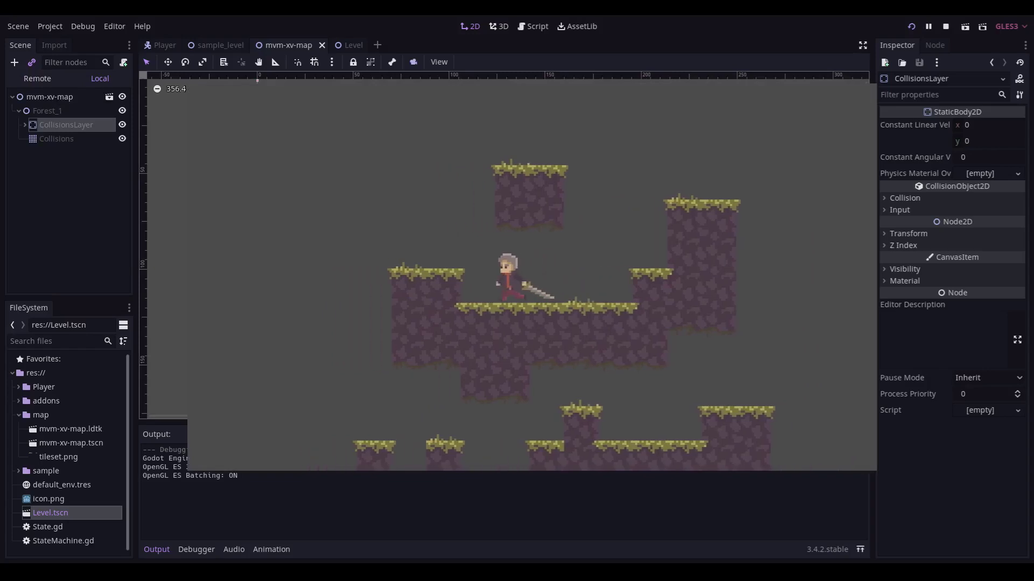
key("Right")
key("Right")
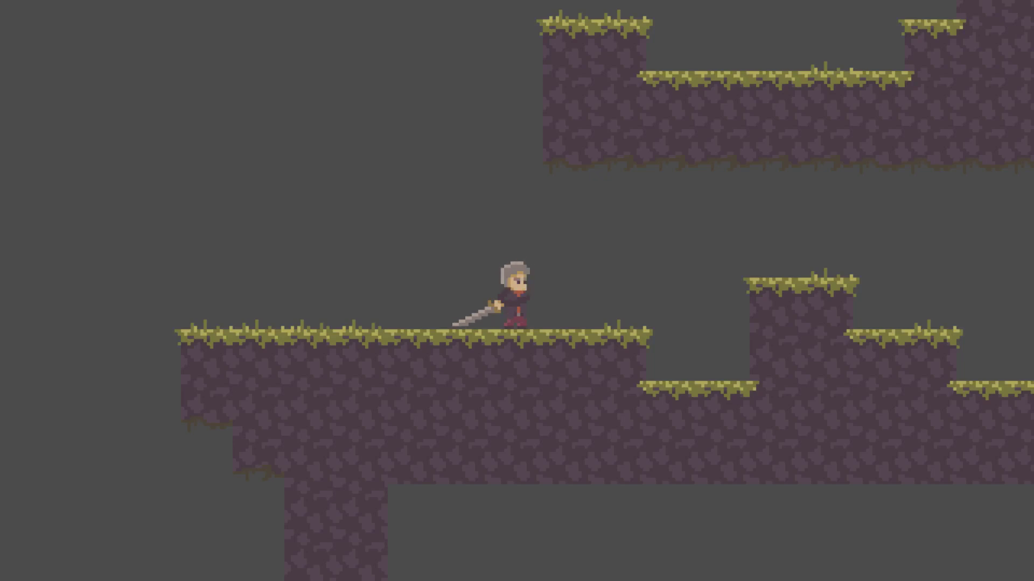
Test jumping in the running game by crossing the lower bumps rightward and climbing onto the raised platform.
key("Right")
key("space")
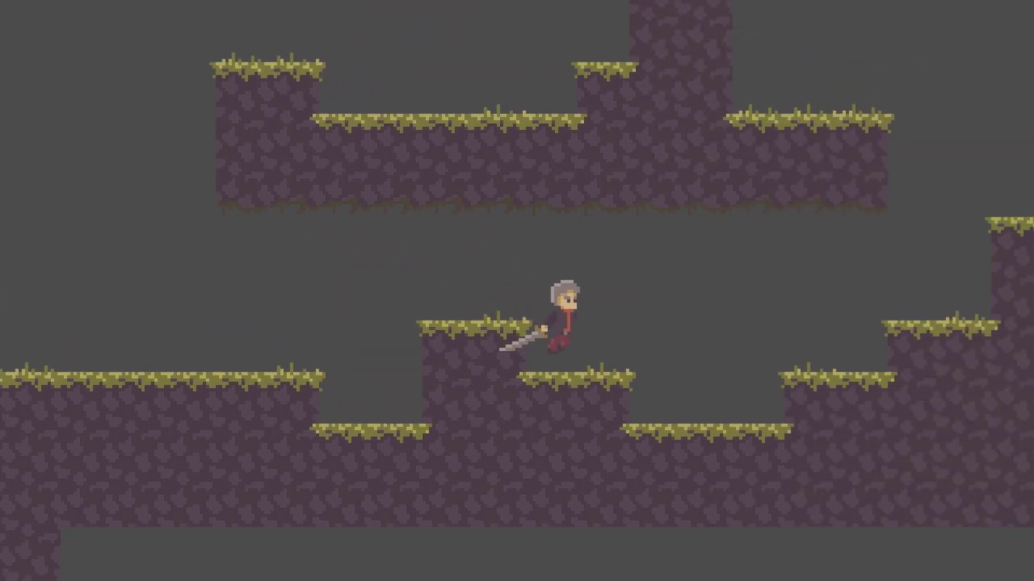
key("space")
key("space")
key("Left")
key("space")
key("space")
key("space")
key("space")
key("Right")
Jump the player off the raised platform and run left along the lower grassy ledge.
key("space")
key("Left")
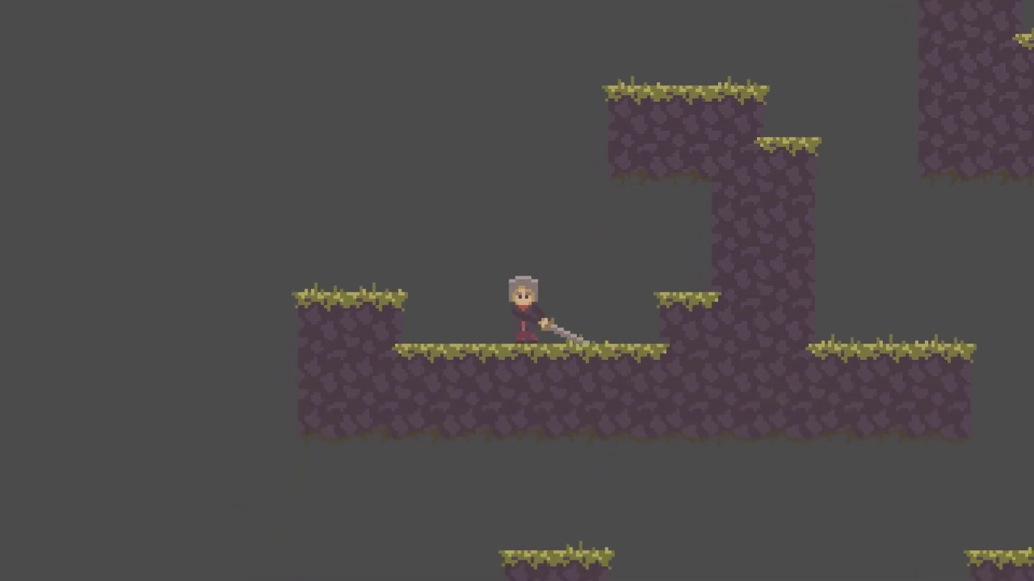
key("space")
key("x")
key("Left")
key("space")
key("Left")
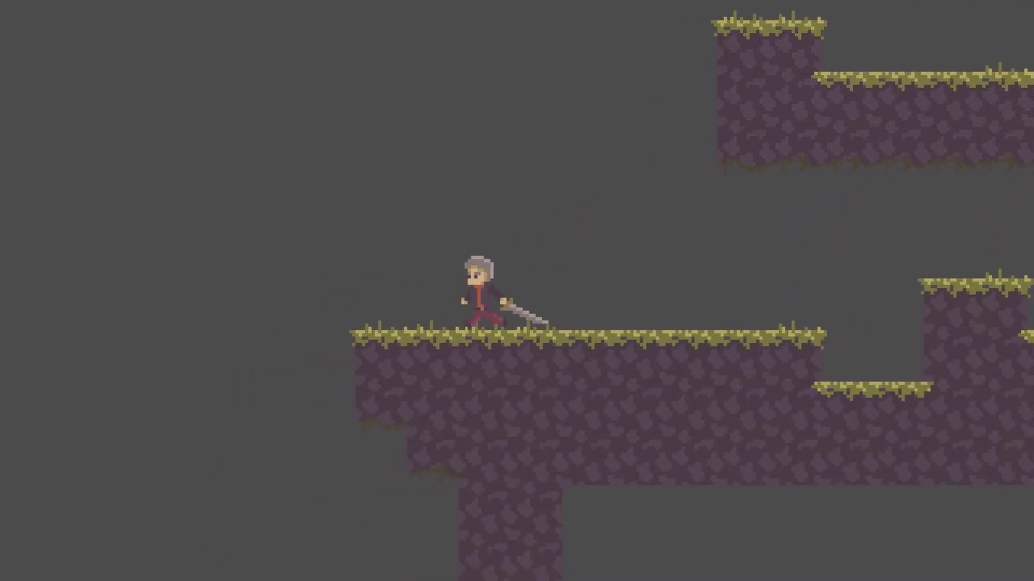
Test dropping off the ledge's left end into the neighbouring area, then jump back up to the ledge.
key("Left")
key("Right")
key("space")
key("Right")
key("Left")
key("space")
key("Right")
key("Left")
key("space")
key("space")
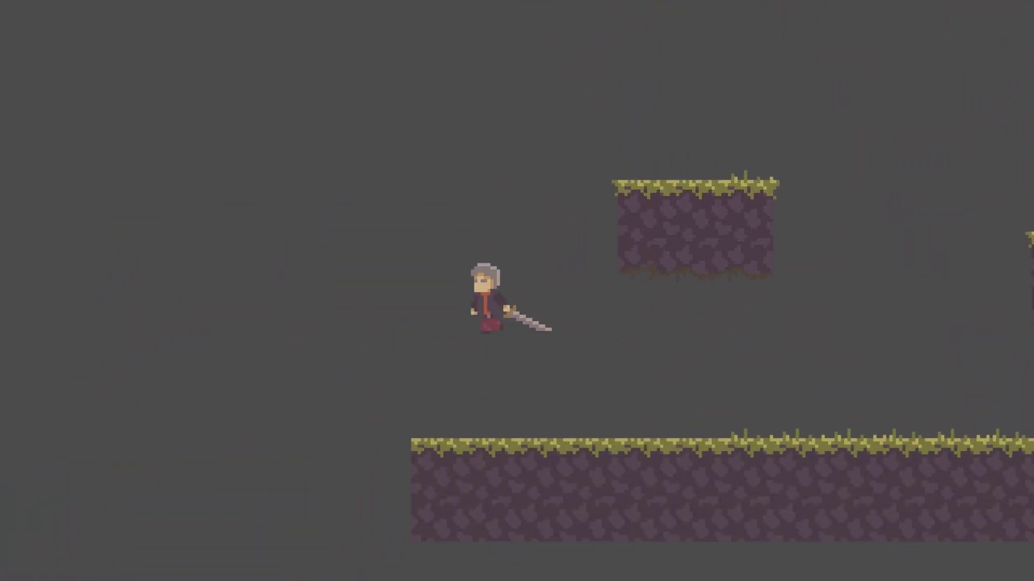
key("Right")
key("Left")
key("space")
key("Right")
key("Right")
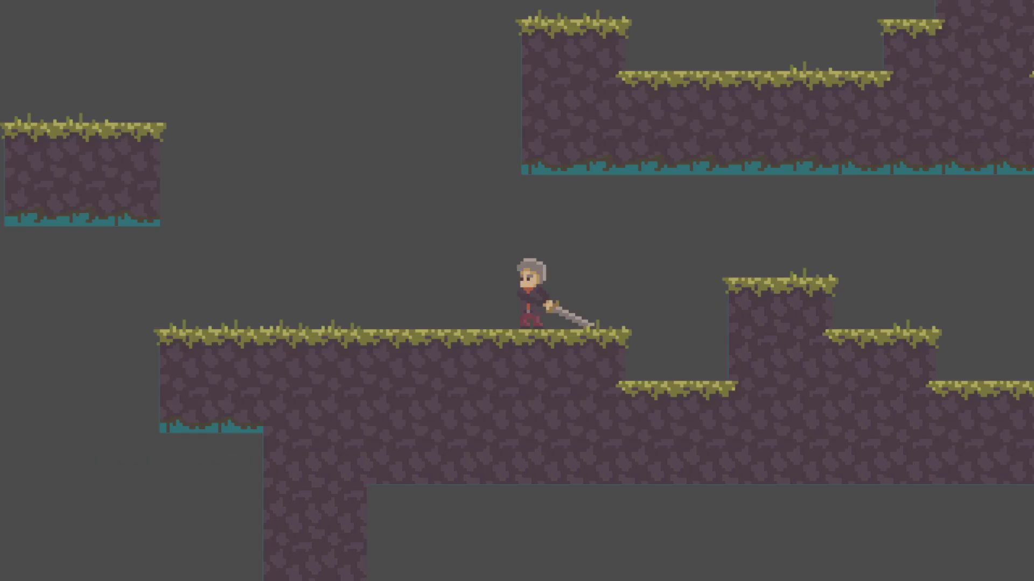
Drop into the left room and test the collisions of its floor and the small step beside the tall wall.
key("Left")
key("Right")
key("Left")
key("Left")
key("Right")
key("space")
key("space")
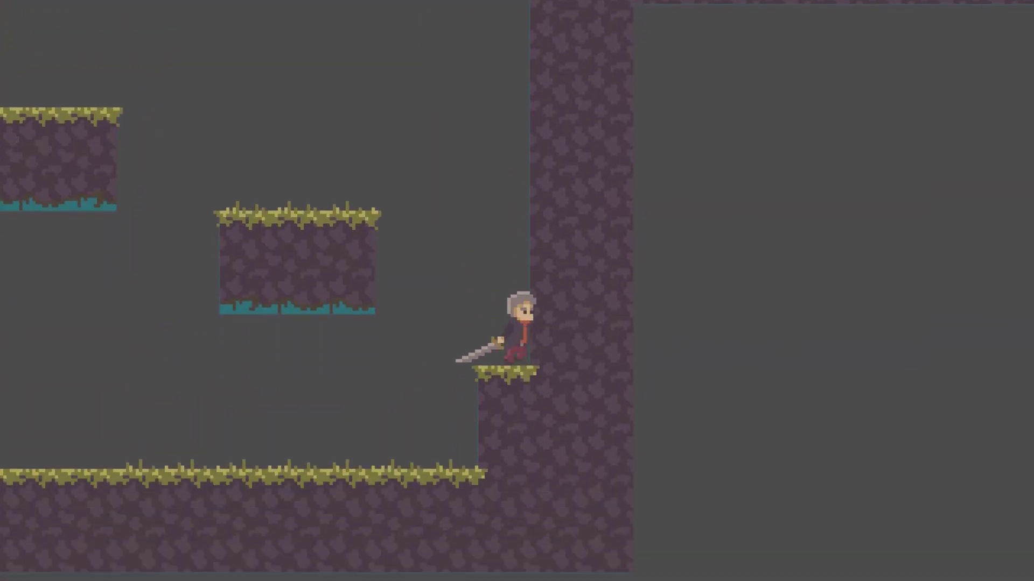
key("Left")
key("space")
key("Right")
key("space")
key("Left")
key("space")
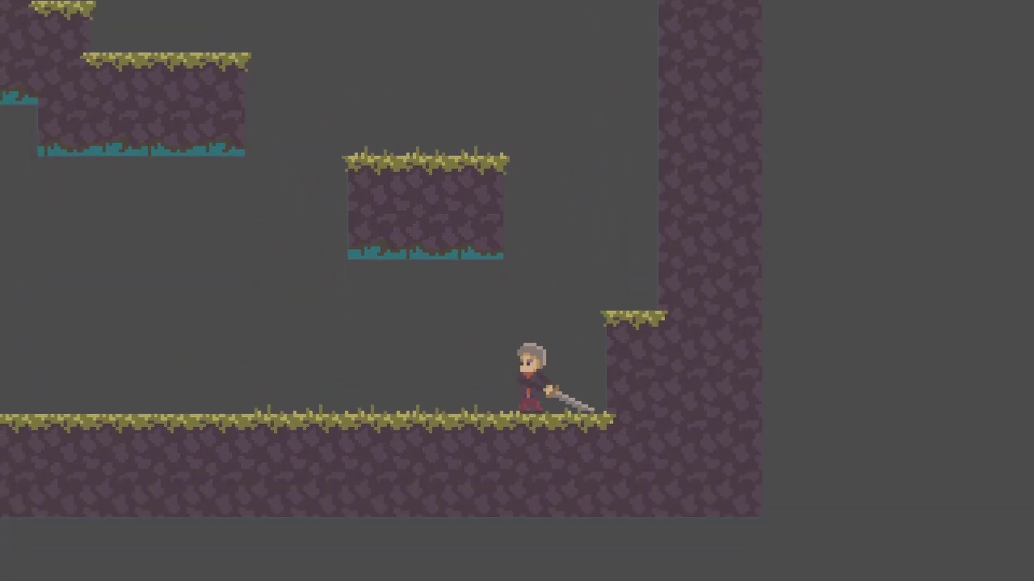
Climb from the small step by the tall wall up the left room's floating platforms.
key("Right")
key("space")
key("Left")
key("space")
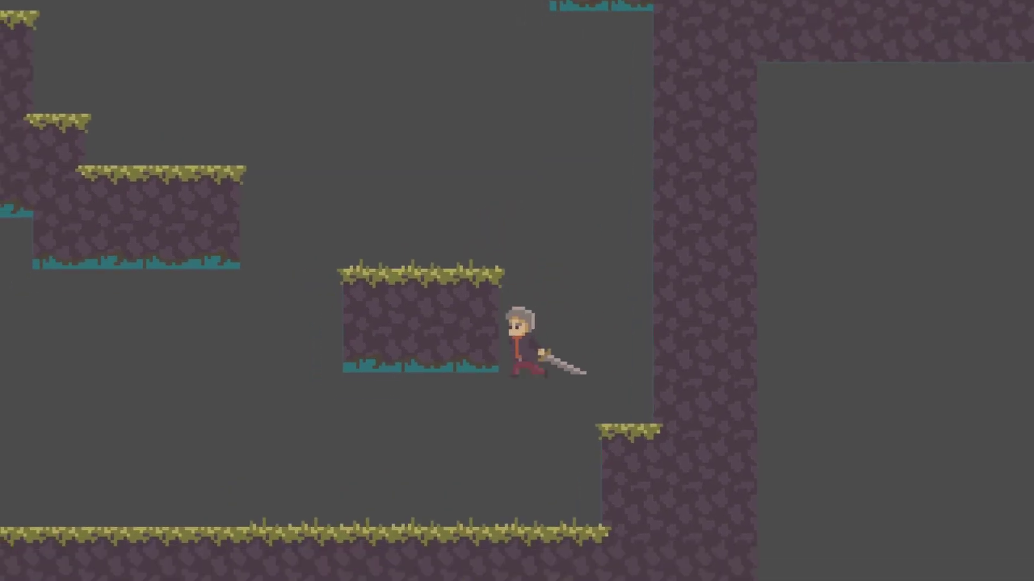
key("space")
key("Right")
key("space")
key("Left")
key("space")
key("Left")
key("space")
Leap from the left room's upper floating platforms back onto the long grassy ledge.
key("space")
key("space")
key("Right")
key("Left")
key("Right")
key("space")
key("space")
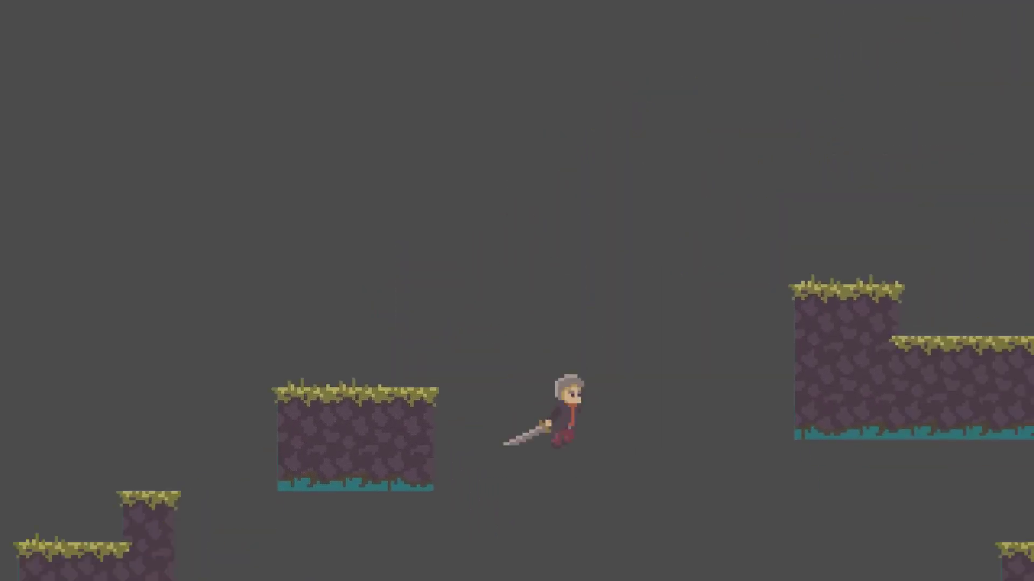
key("Left")
key("Right")
key("Left")
key("Right")
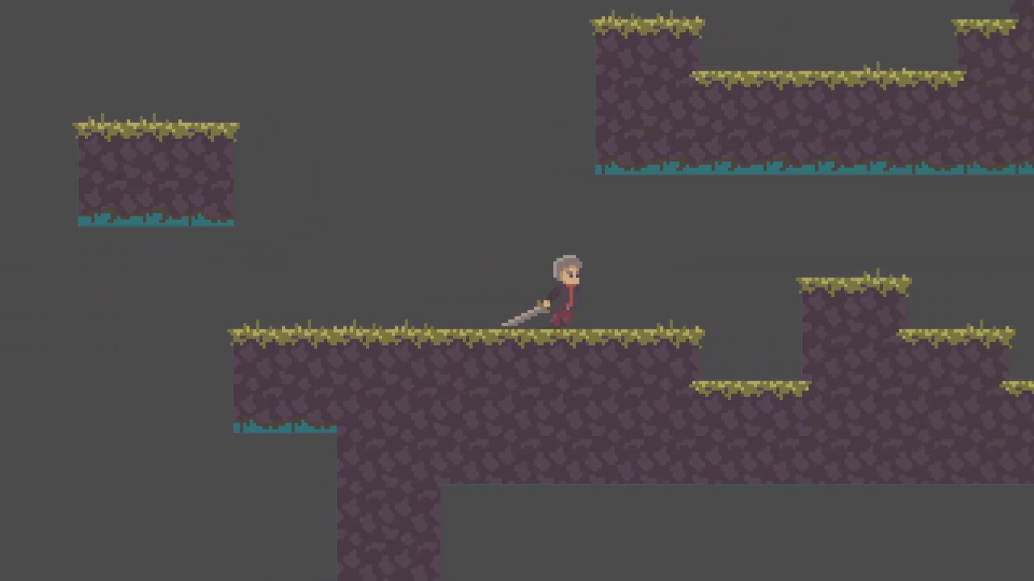
Run right over the bumps and climb from the stone column to the high platform left of the stepped tower.
key("space")
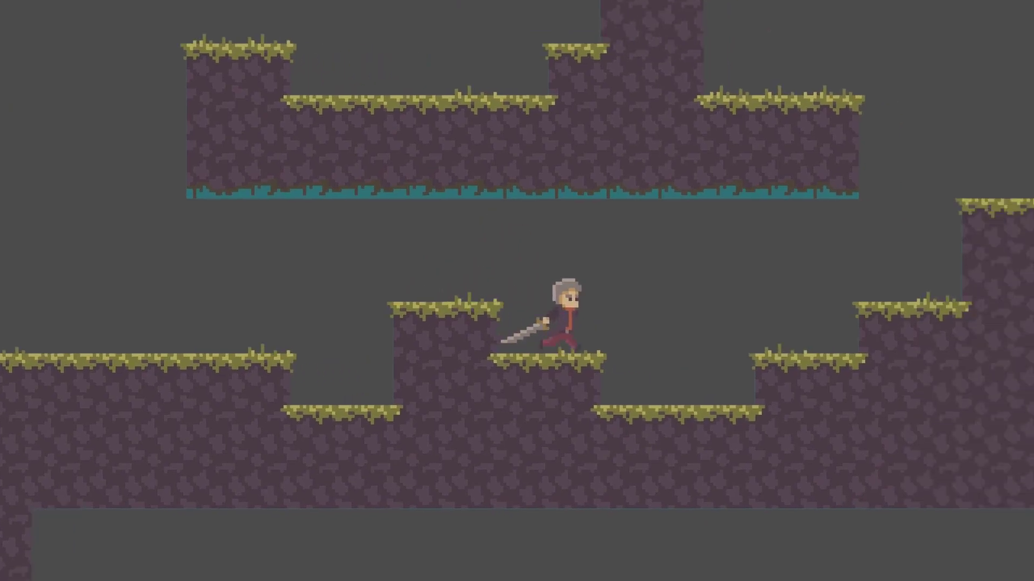
key("space")
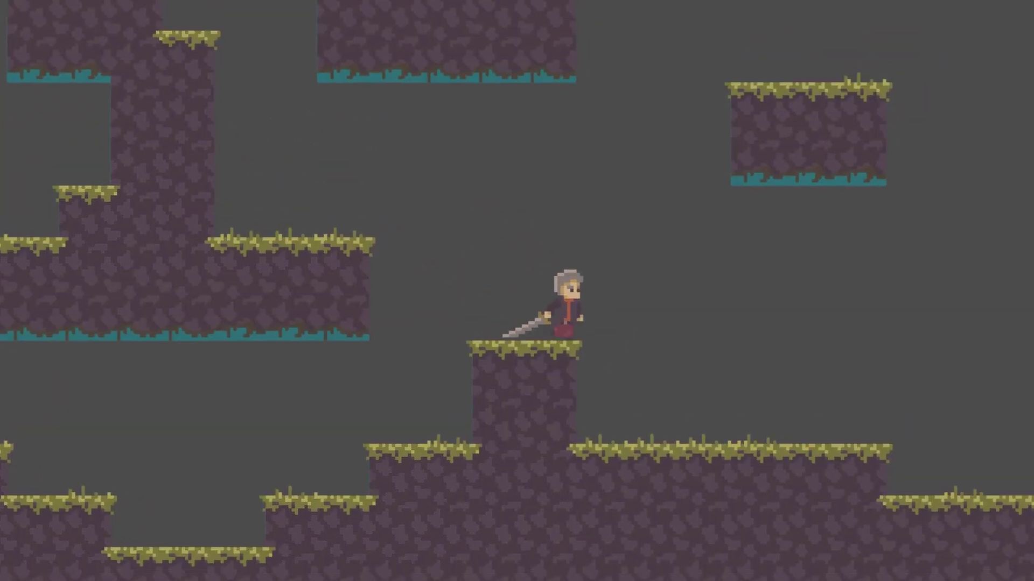
key("Left")
key("space")
key("space")
key("space")
key("Right")
key("Right")
key("space")
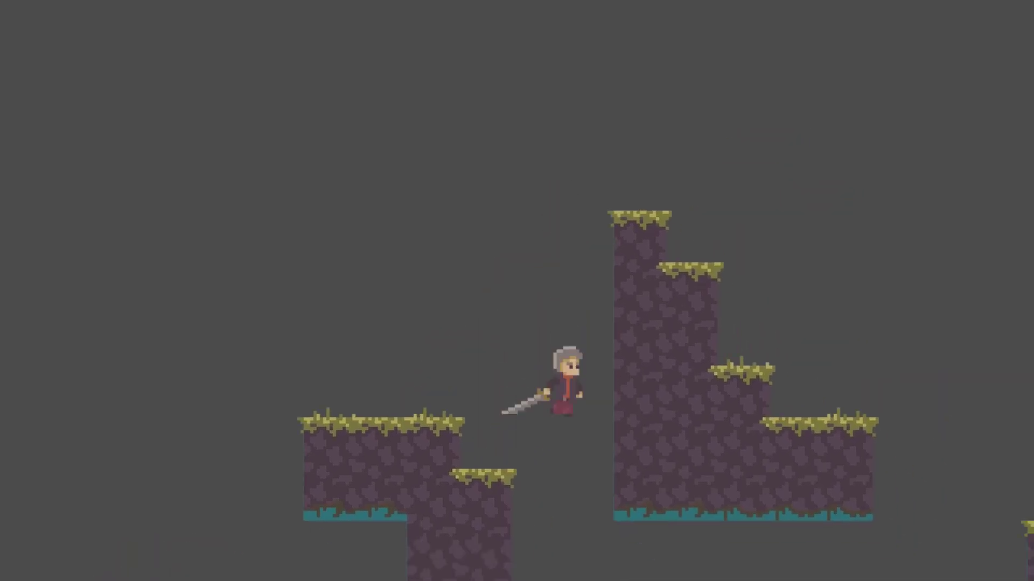
key("Left")
Test jumps around the stepped tower and drop to the floor near the map's right end.
key("space")
key("Right")
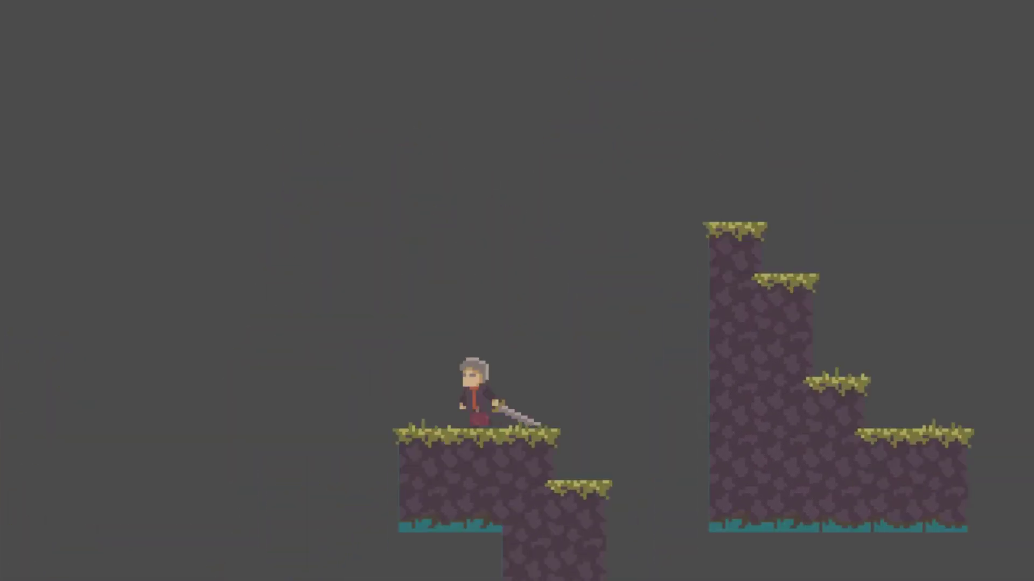
key("Right")
key("space")
key("Right")
key("Right")
key("space")
key("Left")
key("space")
key("Right")
Jump back onto the middle platform and return the player to the long ledge on the left.
key("space")
key("Right")
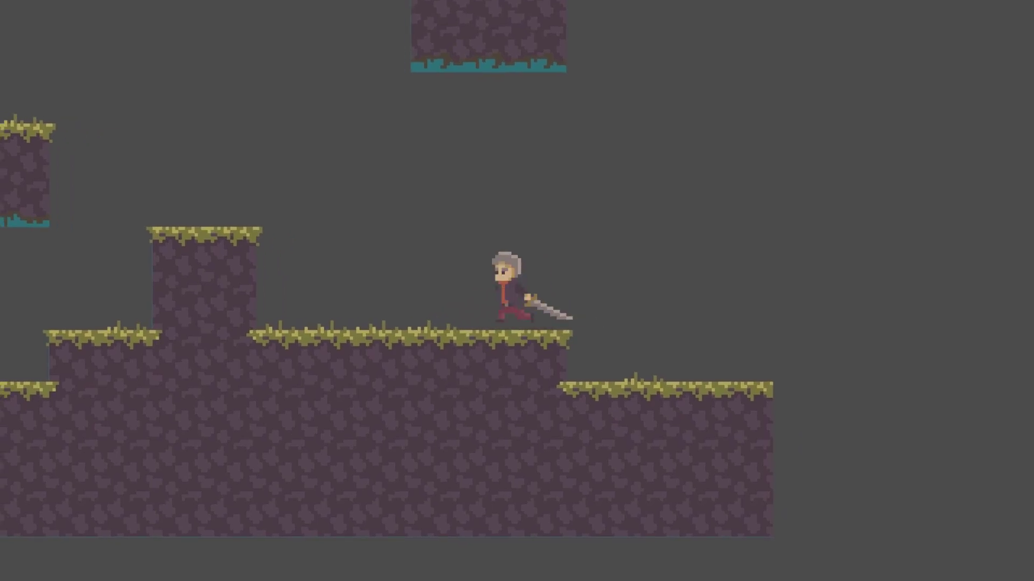
key("Left")
key("space")
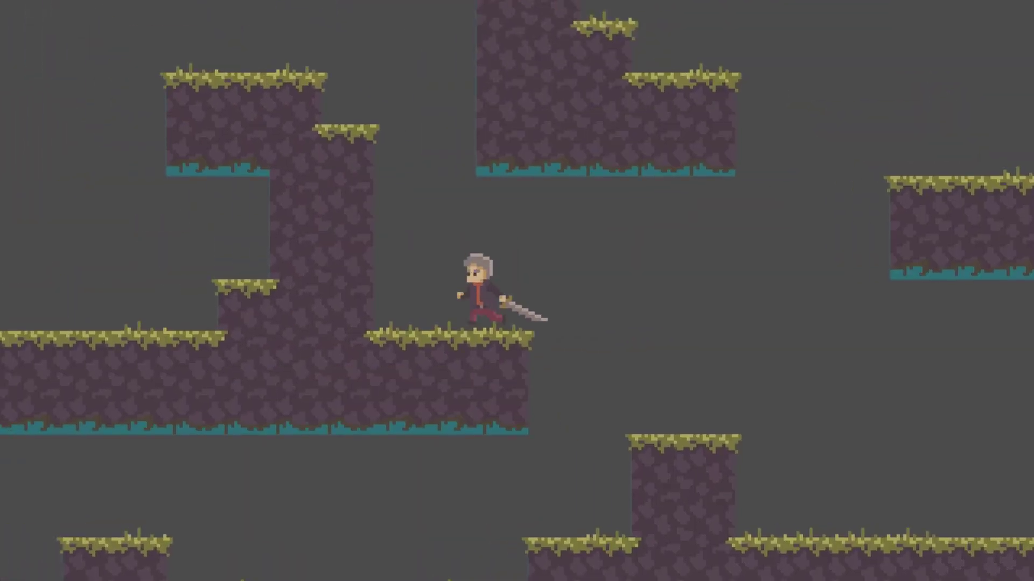
key("space")
key("Left")
key("Right")
key("space")
key("Right")
key("space")
key("Left")
key("Right")
key("Left")
key("Right")
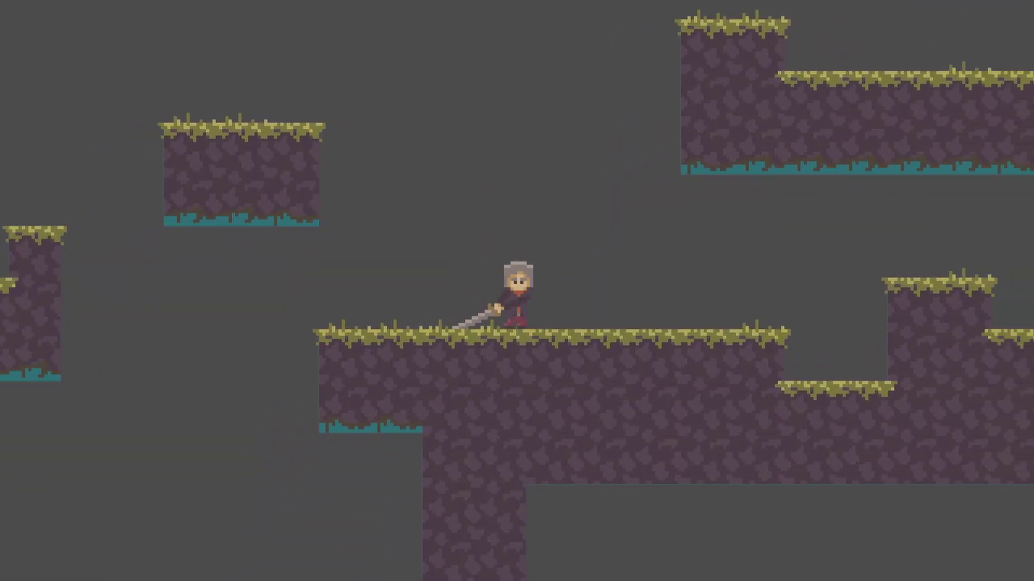
Walk the player to the ledge's left edge and jump down into the left room.
key("Left")
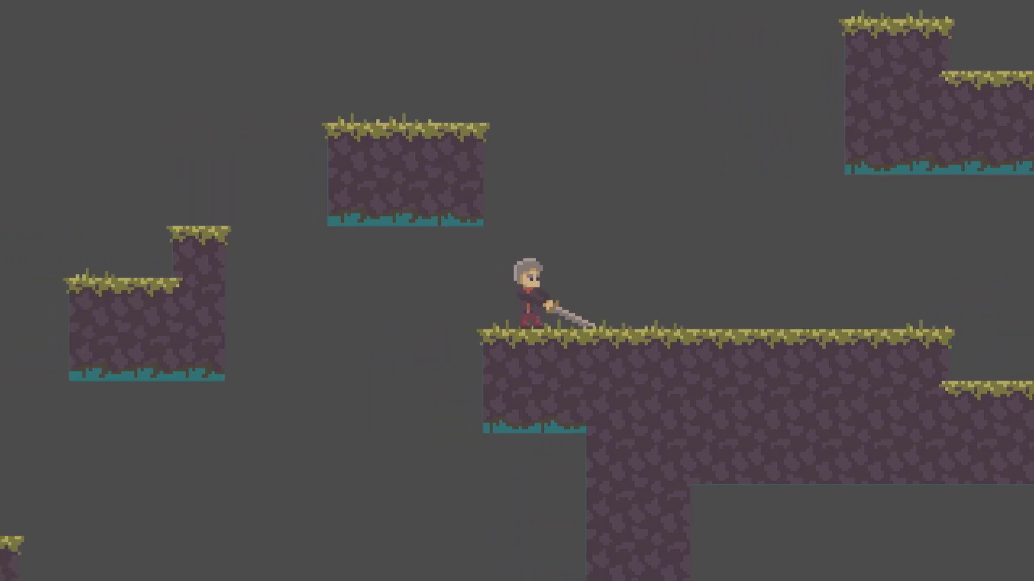
key("Right")
key("Left")
key("Right")
key("space")
key("Left")
key("Right")
key("space")
key("Right")
key("space")
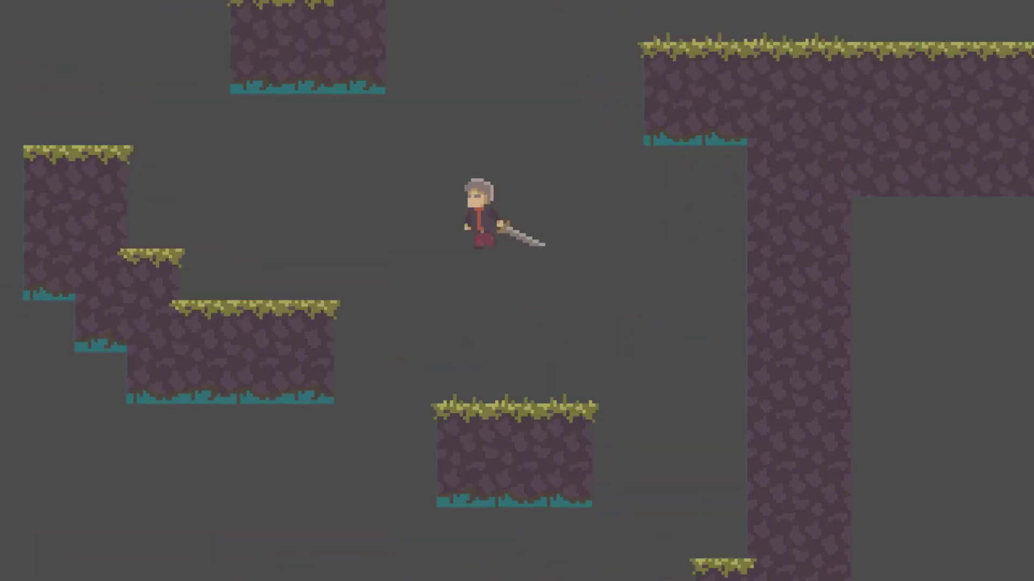
Climb the left room's platforms to the top of its far-left column.
key("Left")
key("Right")
key("space")
key("Left")
key("space")
key("space")
key("space")
key("Right")
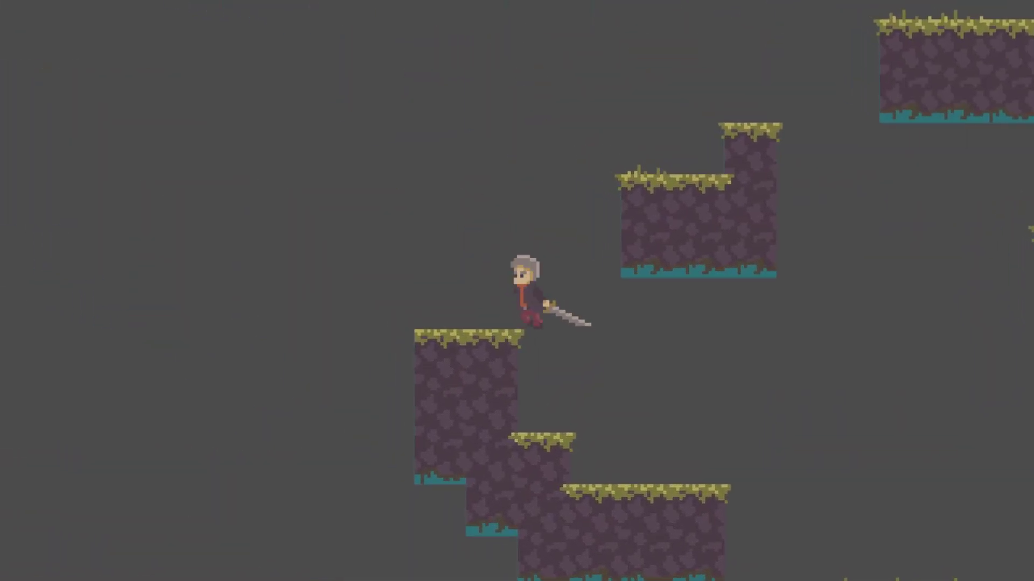
Test the map with the teal background by running right over the bumps onto the stone column.
key("Right")
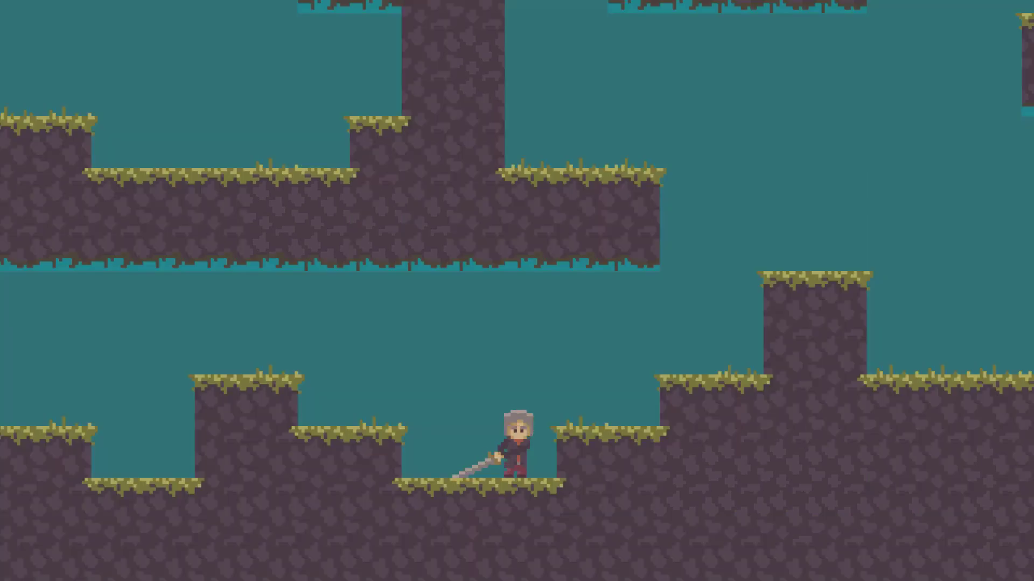
key("Left")
key("Right")
key("space")
Jump up to the stepped tower's side, then move left and down to the middle platform to test the camera.
key("space")
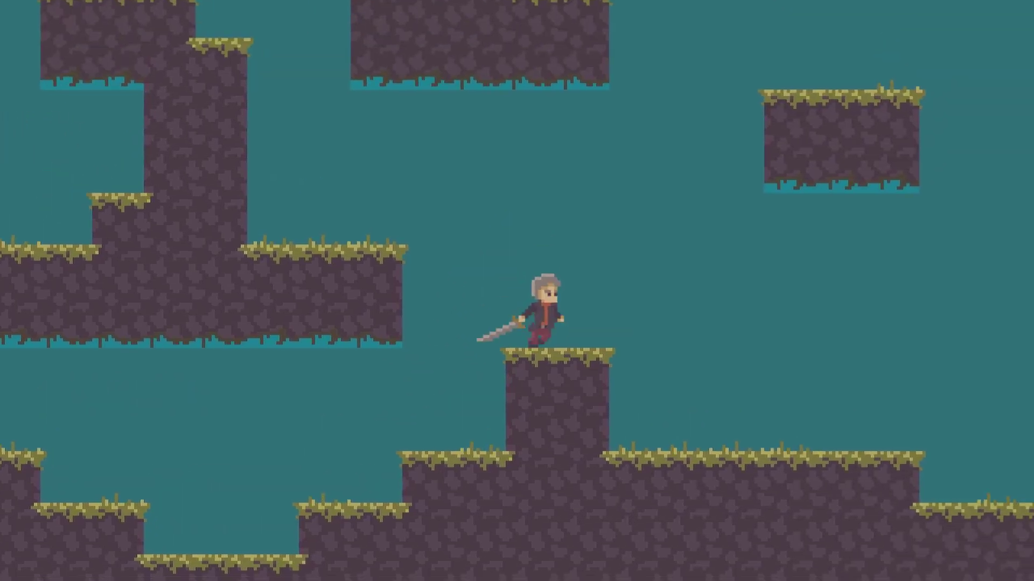
key("Left")
key("space")
key("space")
key("Right")
key("space")
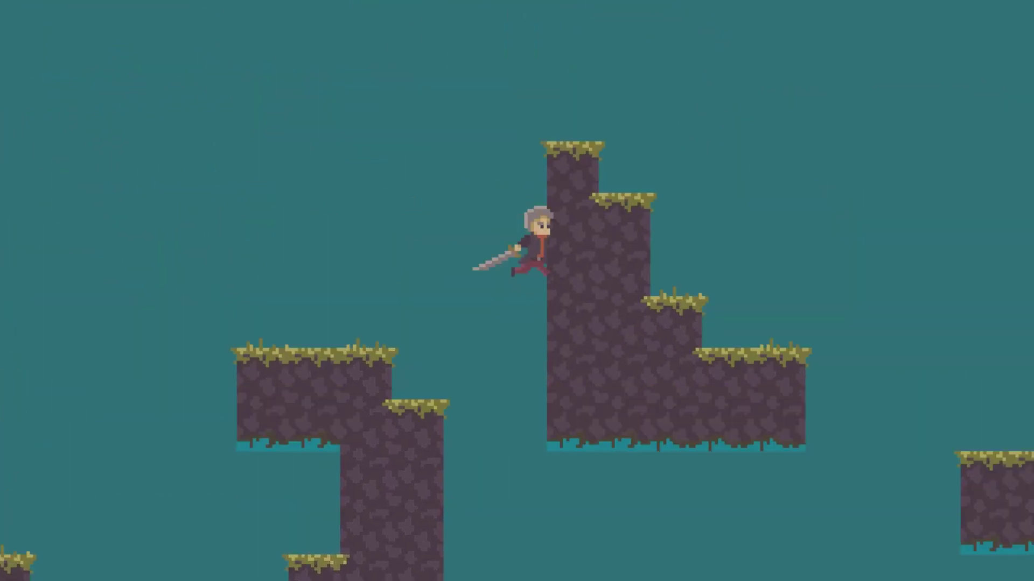
key("Left")
Test the room camera by crossing into the left room and back, then running to the right room's far end.
key("space")
key("Left")
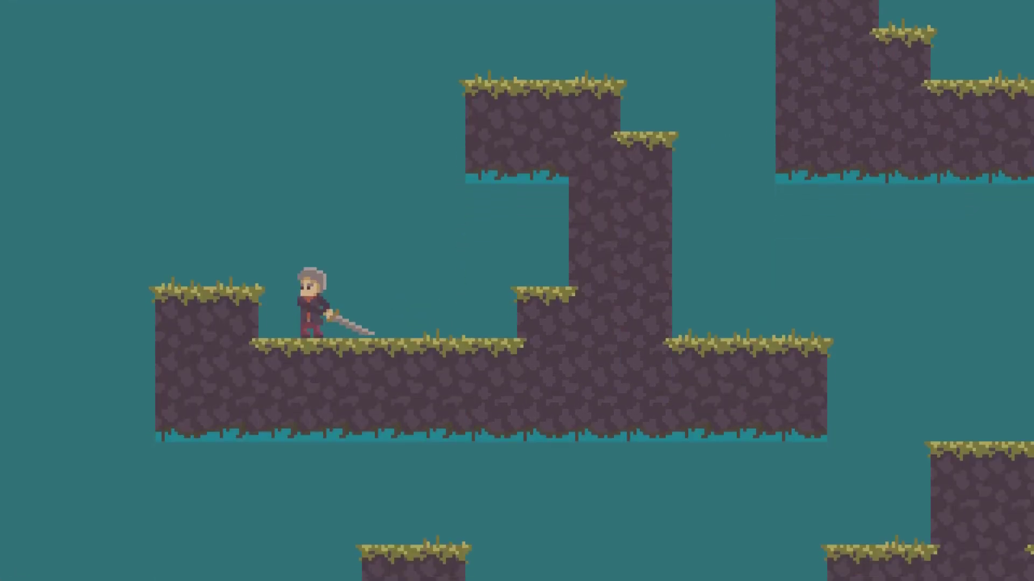
key("space")
key("Left")
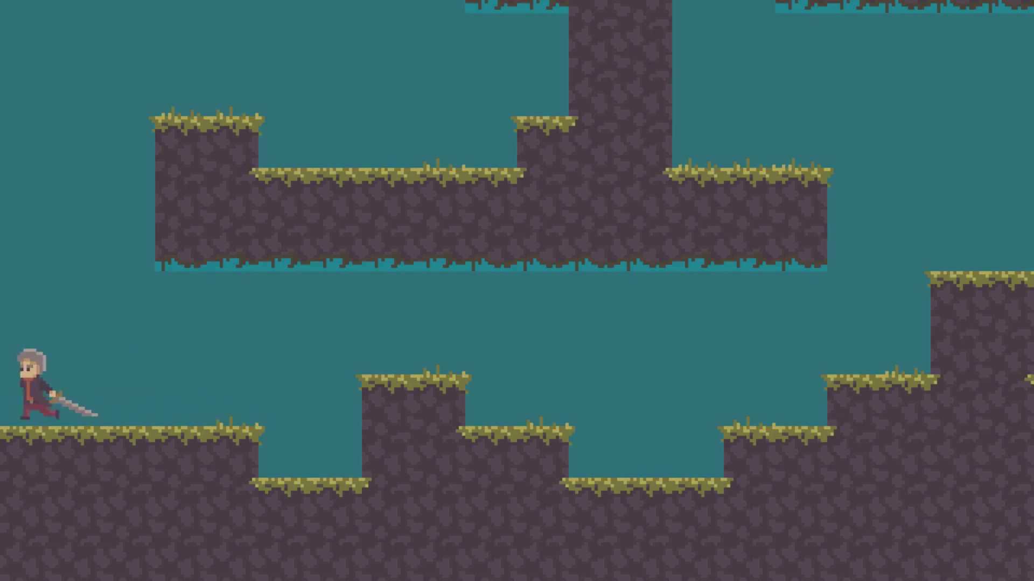
key("Left")
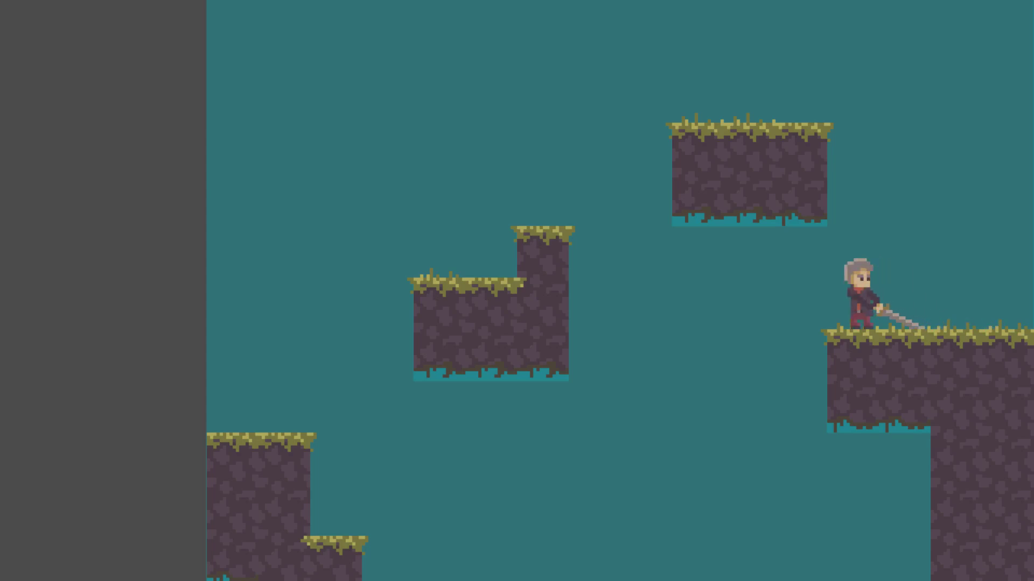
key("Right")
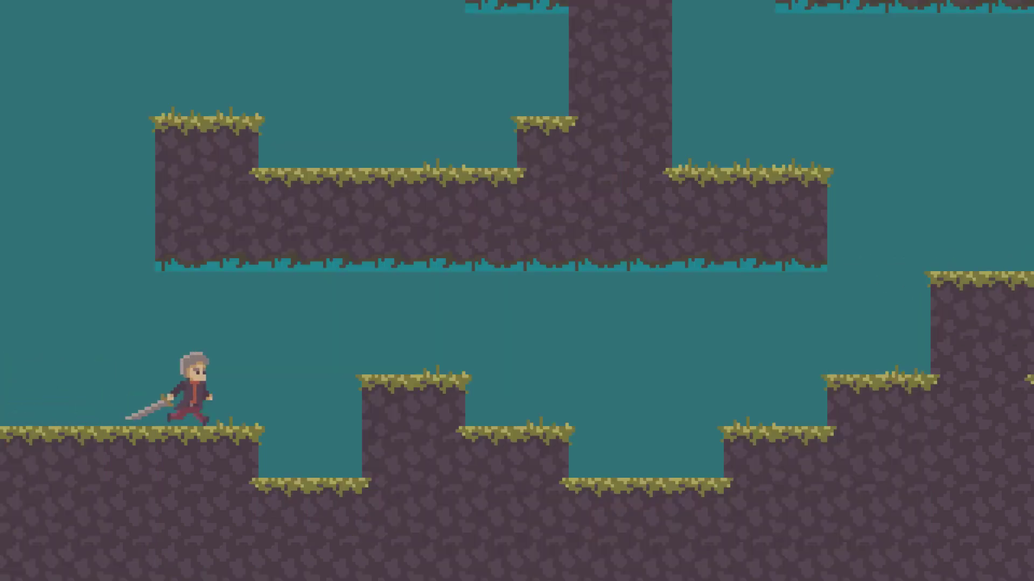
key("Right")
key("Right")
key("space")
key("Right")
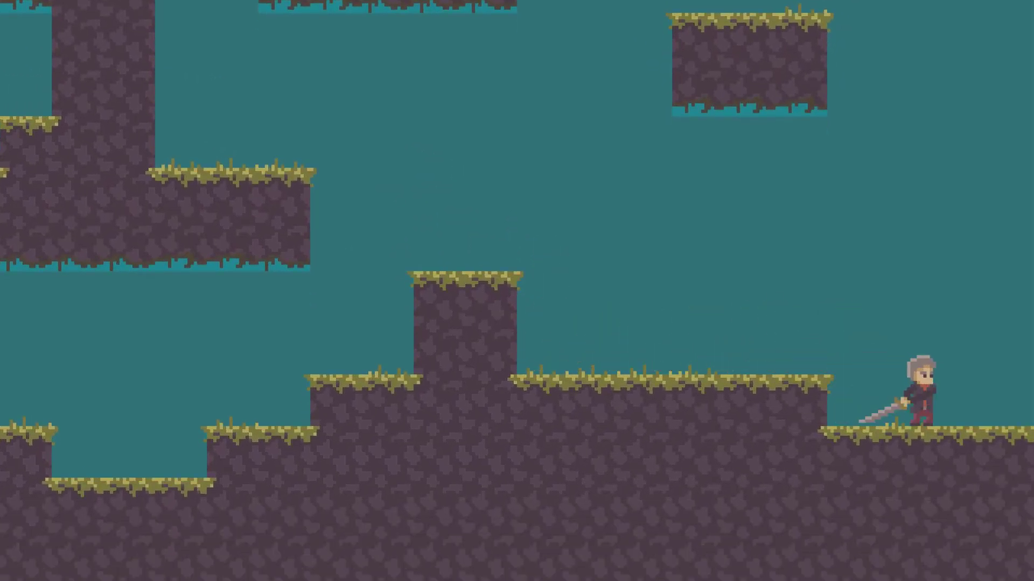
Run the player back left over the stone column and bumps, across the boundary into the left room.
key("Left")
key("Left")
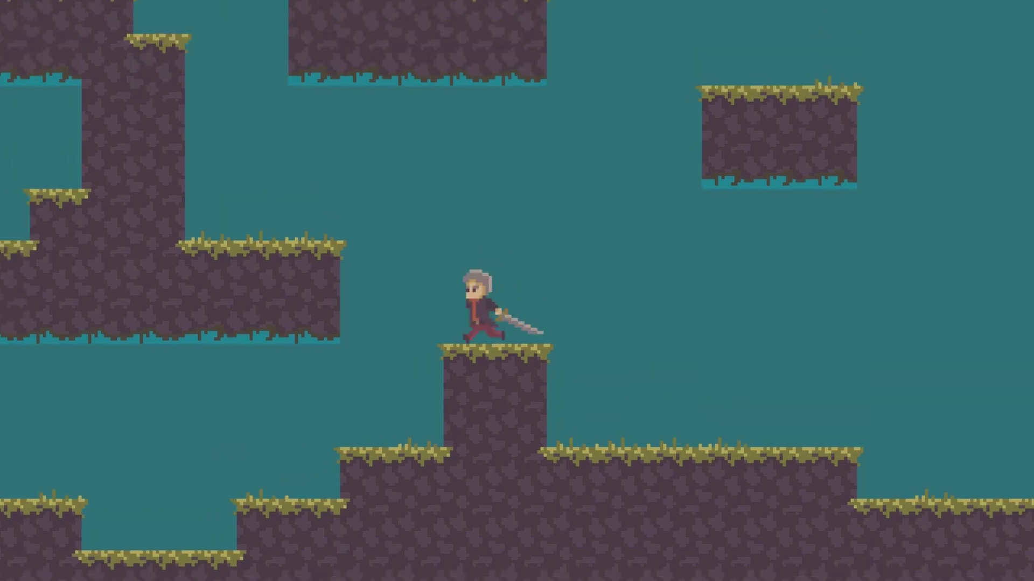
key("Left")
key("space")
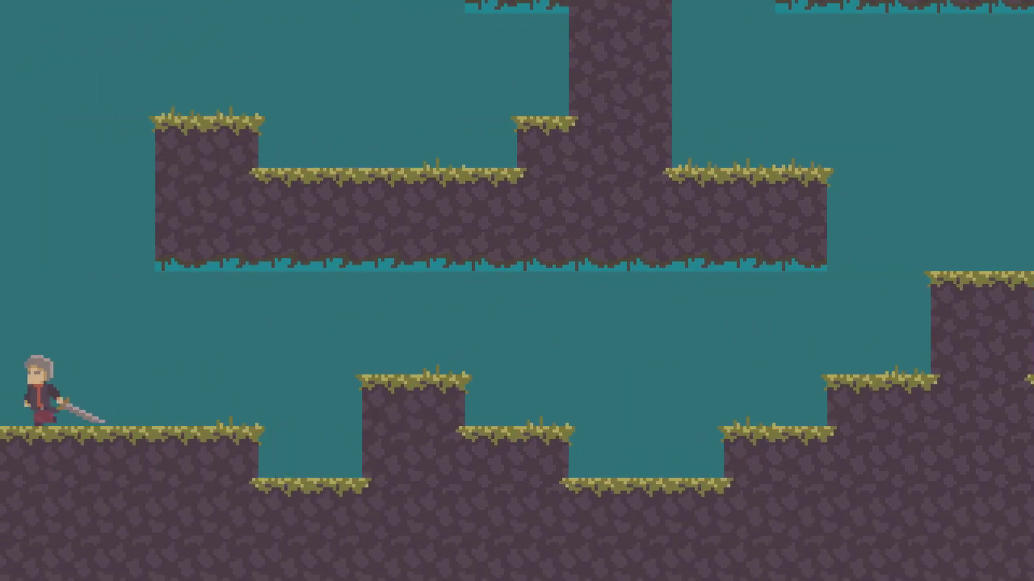
key("Left")
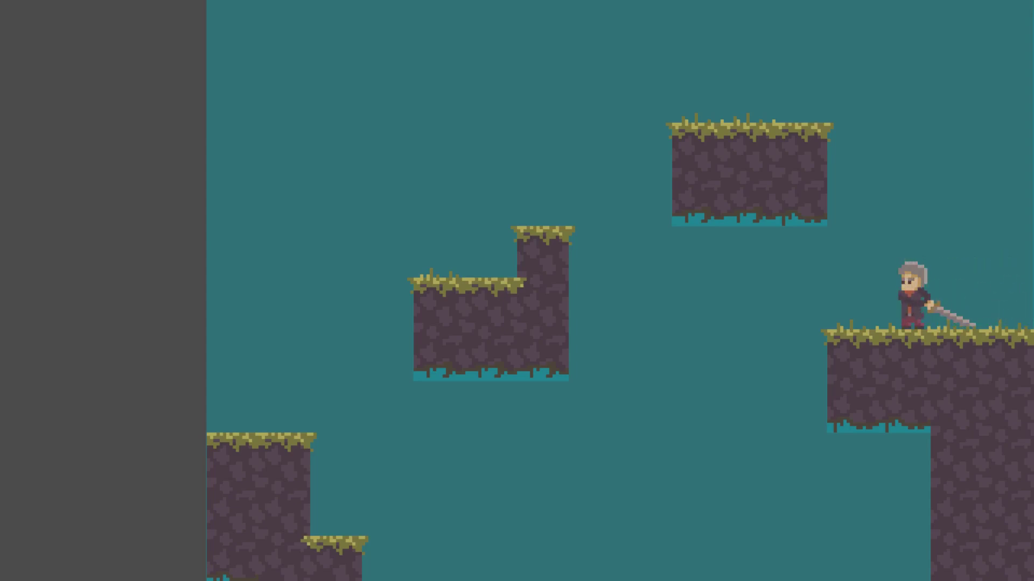
key("Left")
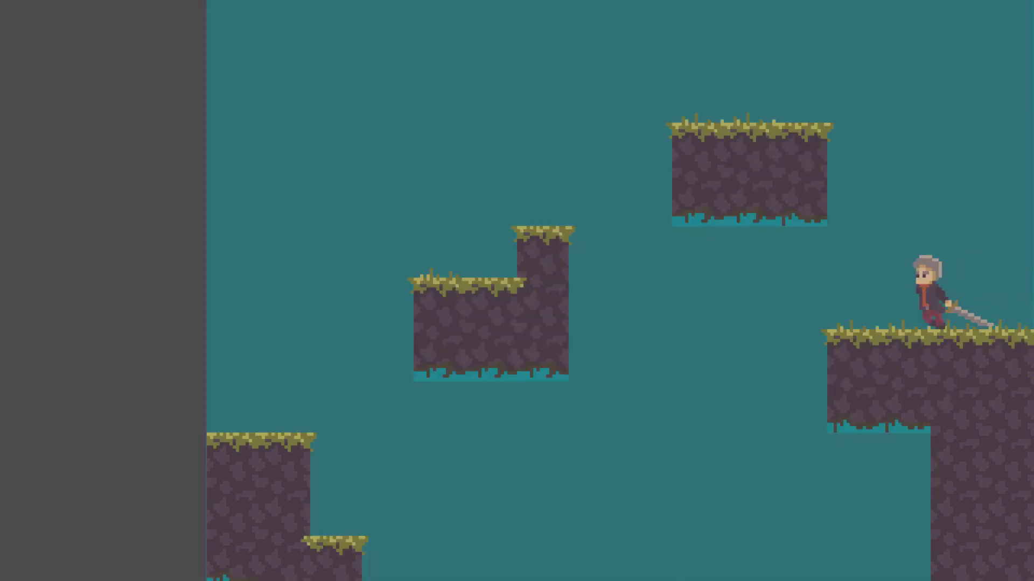
Jump from the ledge onto the left room's upper floating platform to test the camera's vertical follow.
key("space")
key("Left")
key("space")
key("Right")
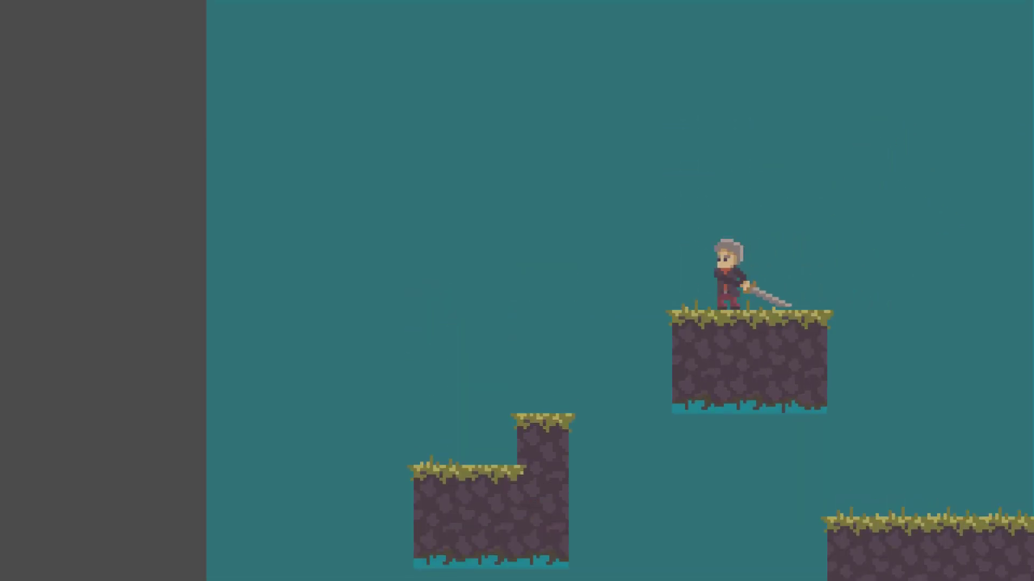
key("Left")
key("Right")
key("Right")
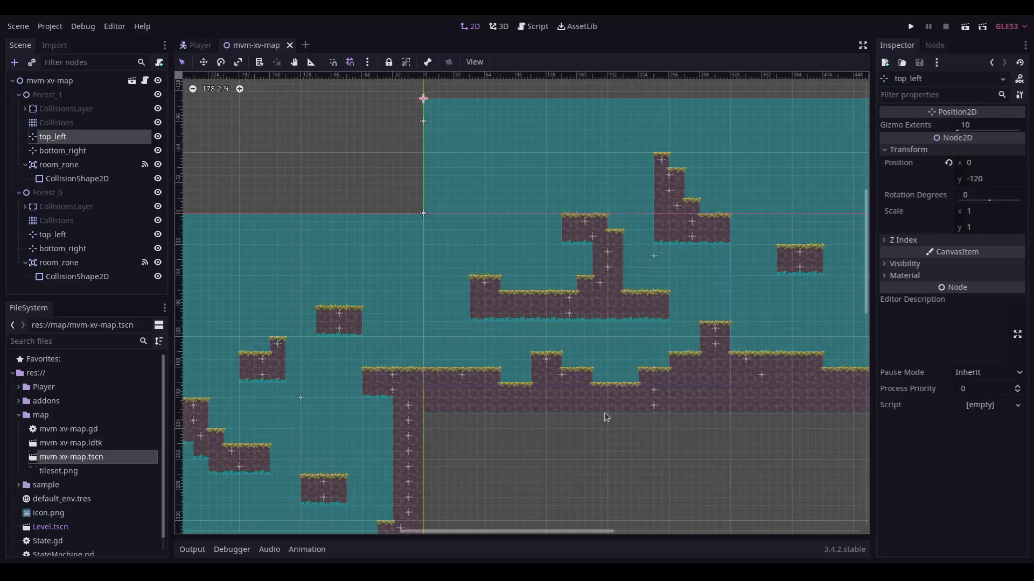
Inspect the bottom_right and room_zone nodes under Forest_1 in the mvm-xv-map scene.
left_click(64, 154)
left_click(65, 167)
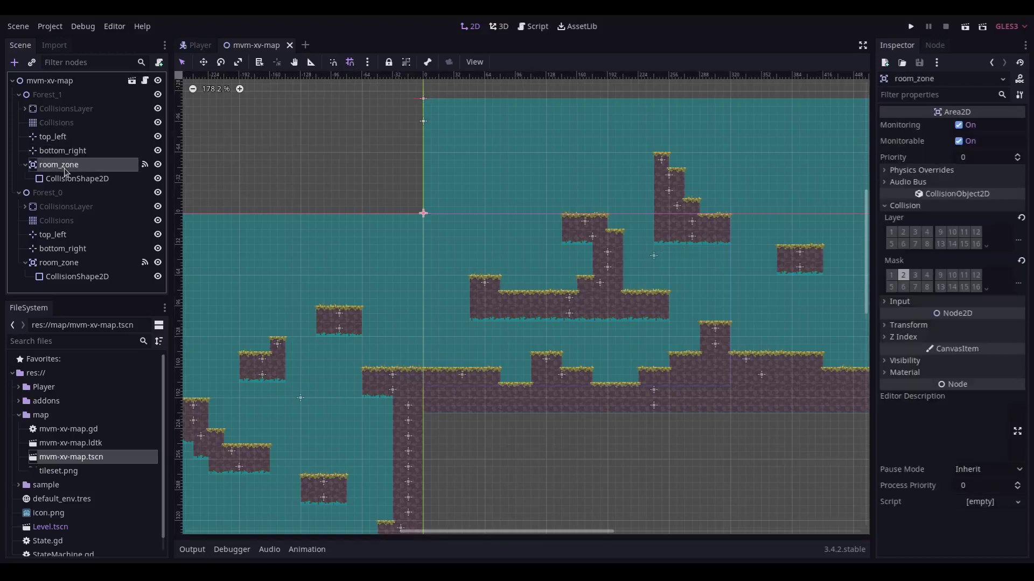
Inspect the Forest_1 and Forest_0 room branches, including the top_left position node under Forest_0.
left_click(19, 95)
left_click(20, 95)
left_click(51, 237)
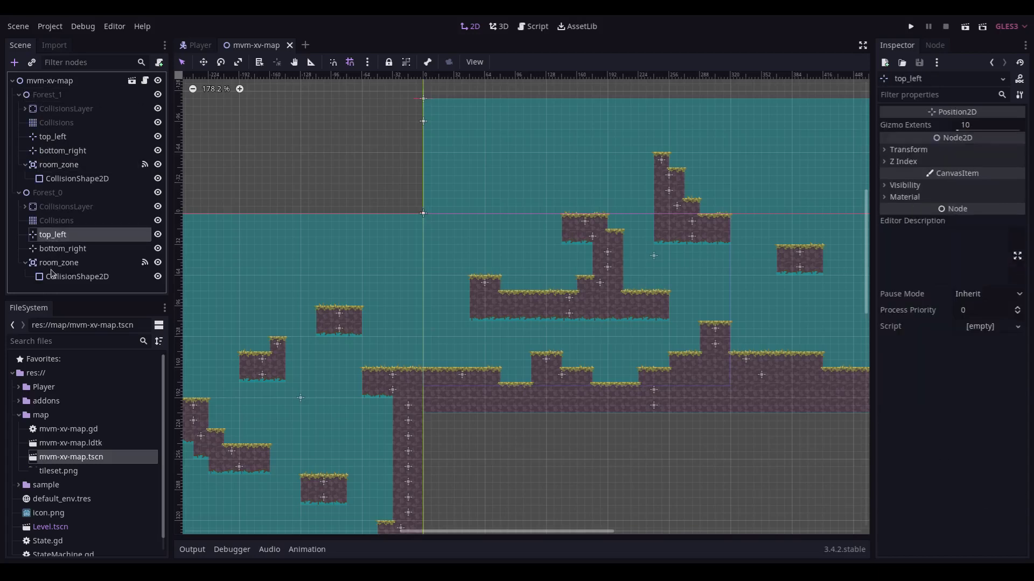
left_click(20, 193)
left_click(20, 193)
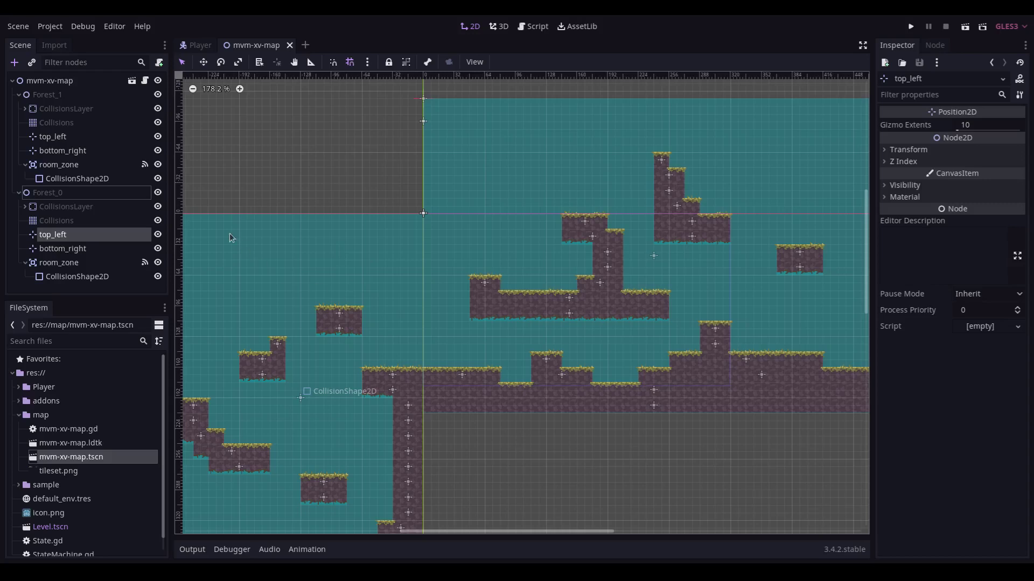
Review the body_entered signal connection of Forest_1's room_zone with its extra call argument, leaving the connection as it is.
left_click(73, 167)
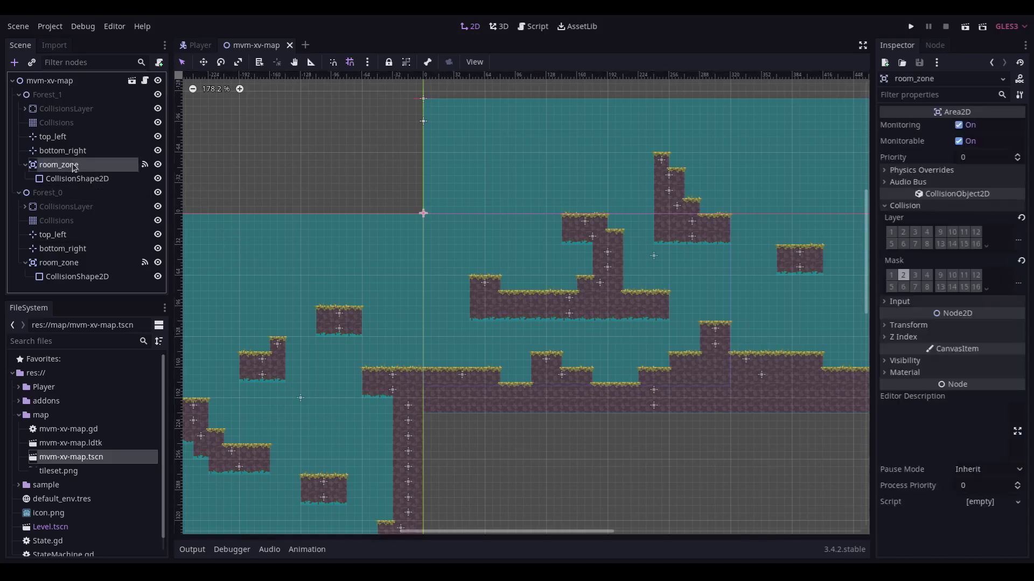
left_click(146, 165)
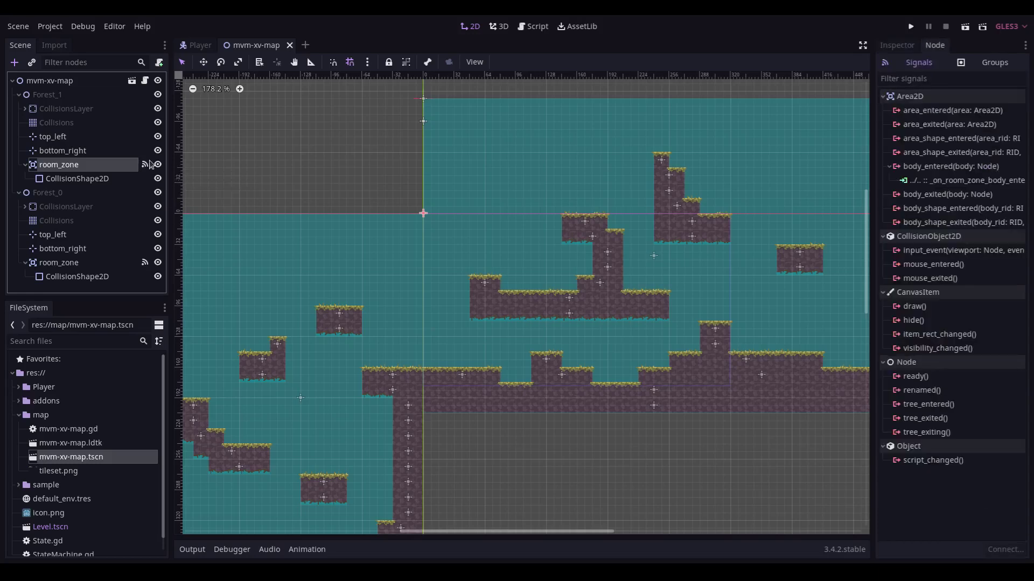
right_click(968, 185)
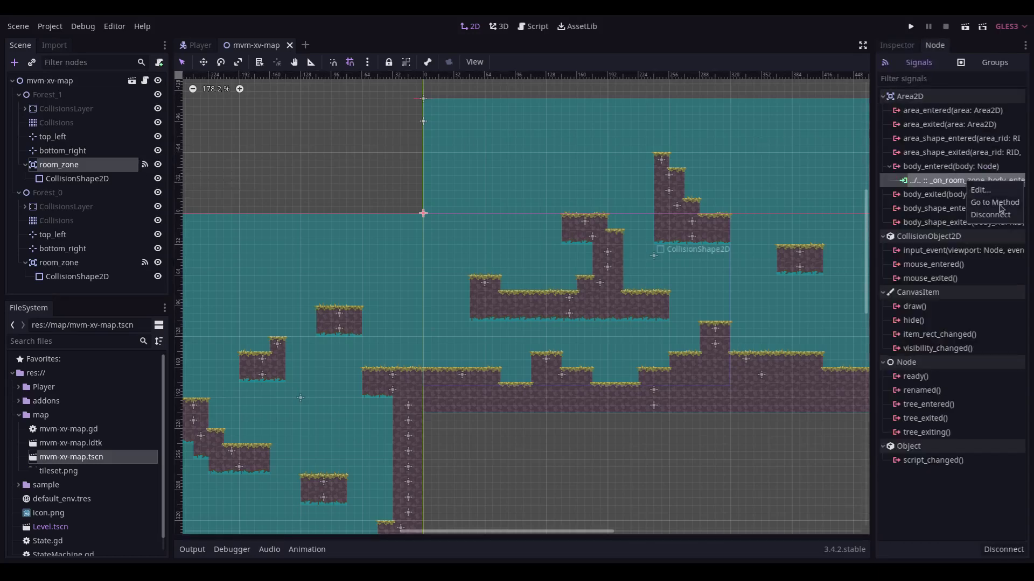
left_click(997, 193)
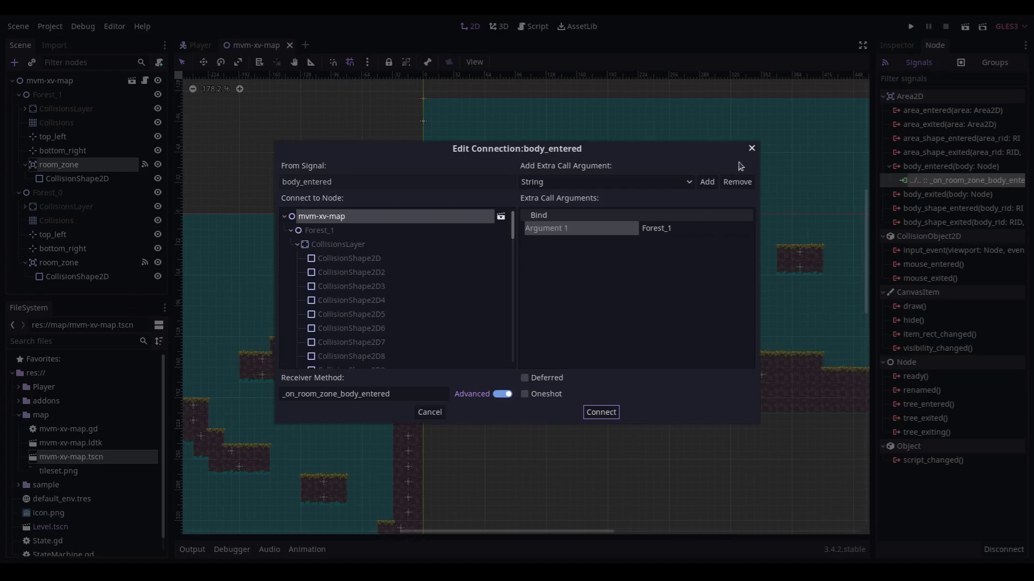
left_click(751, 148)
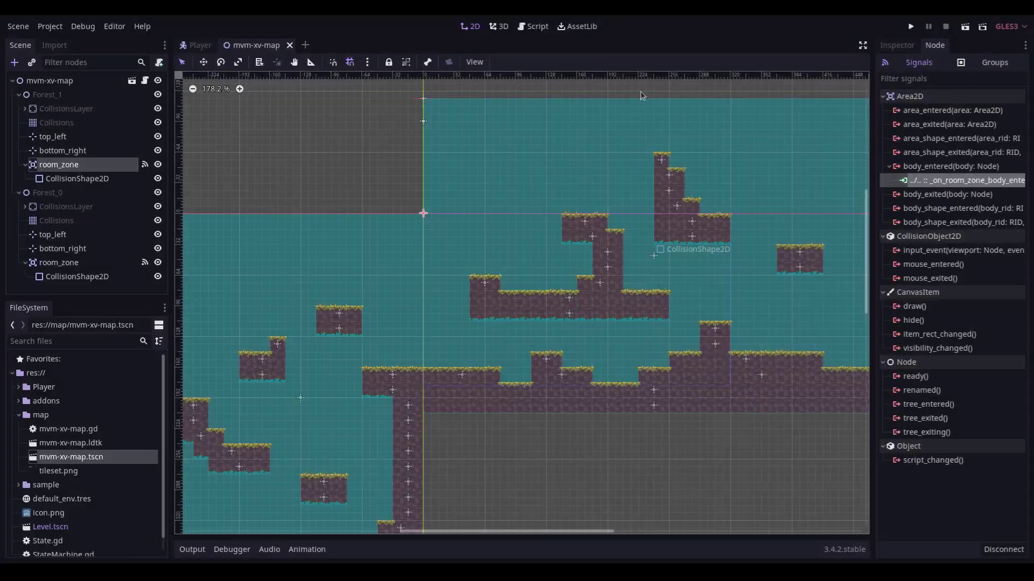
Open the mvm-xv-map.gd script and examine the Player check, the zone lookup and the room parameter in _on_room_zone_body_entered.
left_click(533, 29)
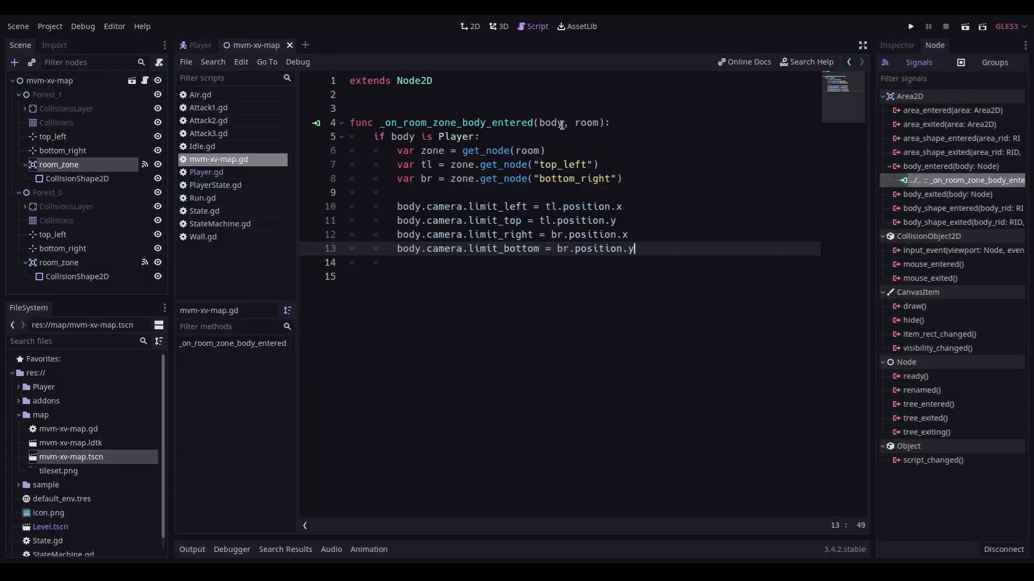
triple_click(377, 137)
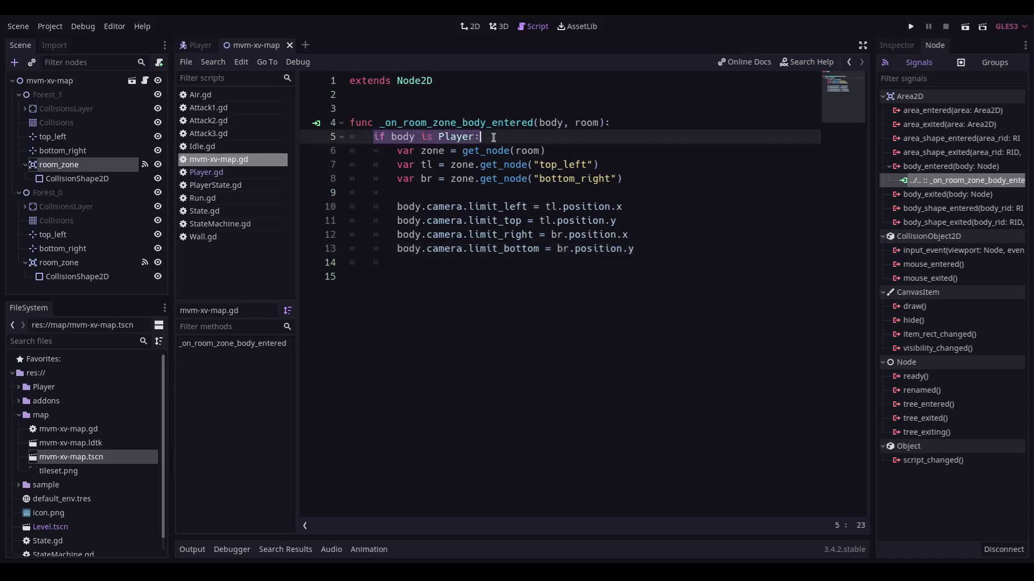
key("End")
left_click_drag(399, 152, 558, 150)
left_click(557, 150)
double_click(583, 123)
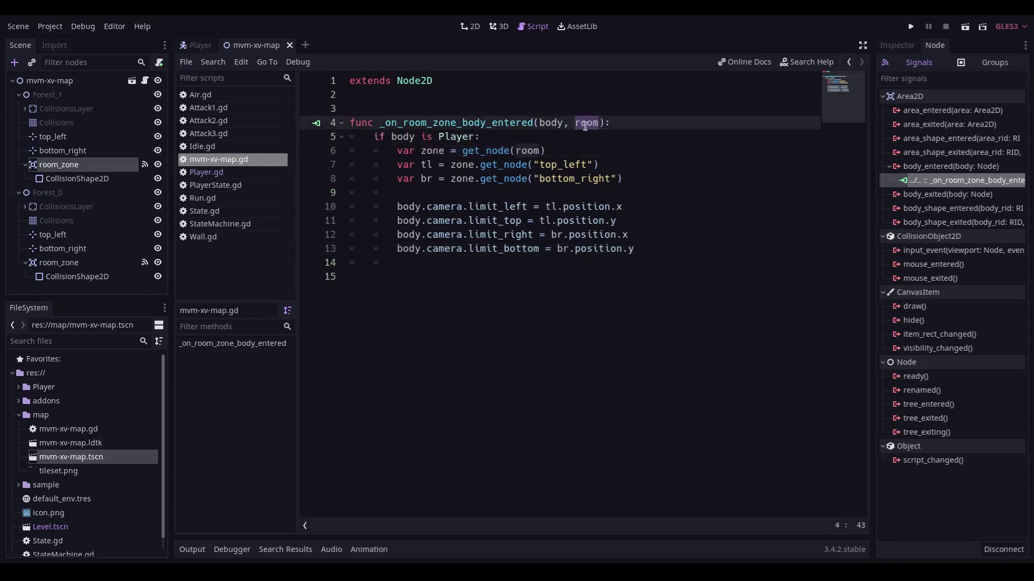
Examine the lines in _on_room_zone_body_entered that fetch the zone's top_left and bottom_right nodes.
left_click(583, 152)
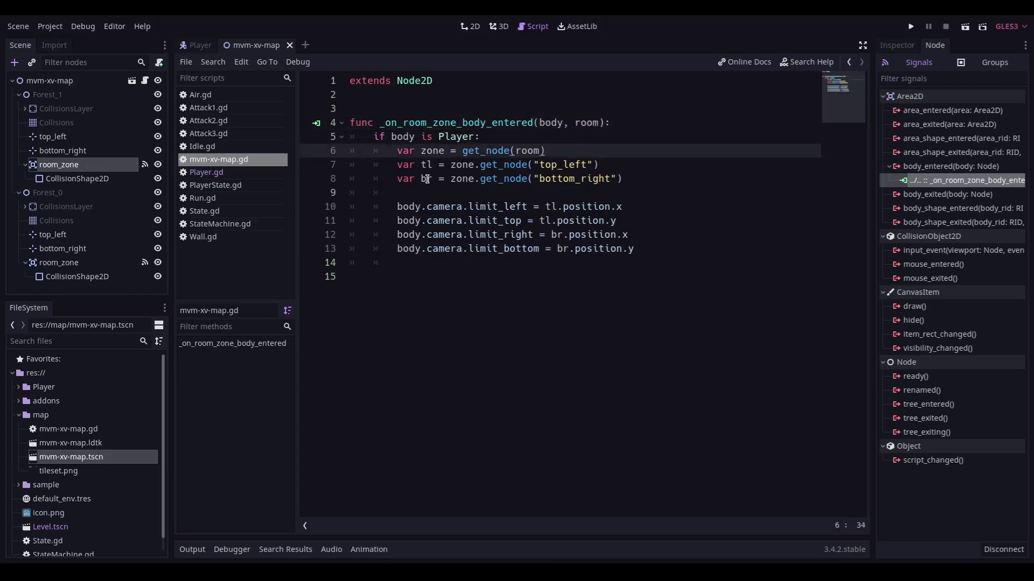
left_click(575, 167)
left_click(519, 182)
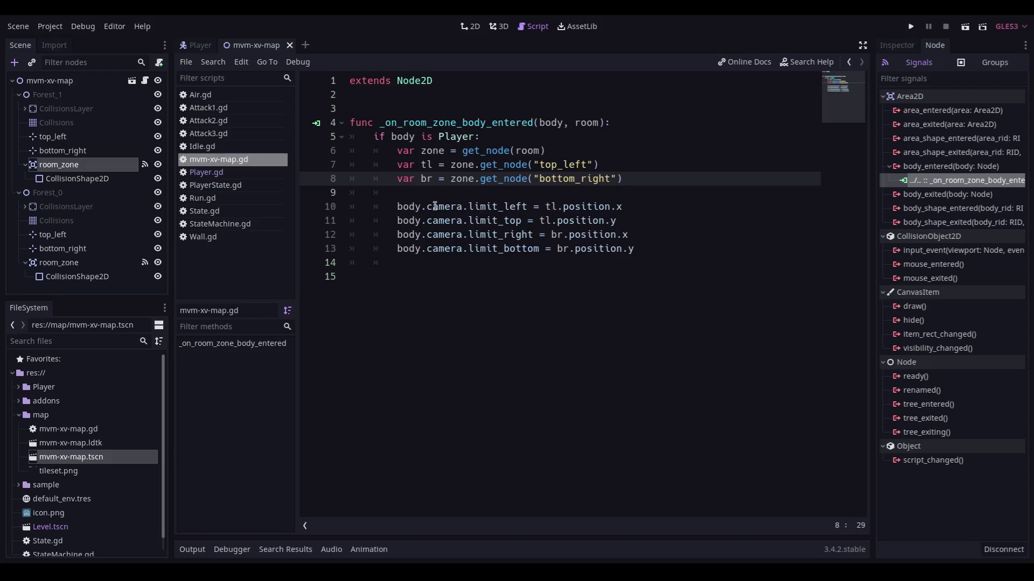
left_click(457, 141)
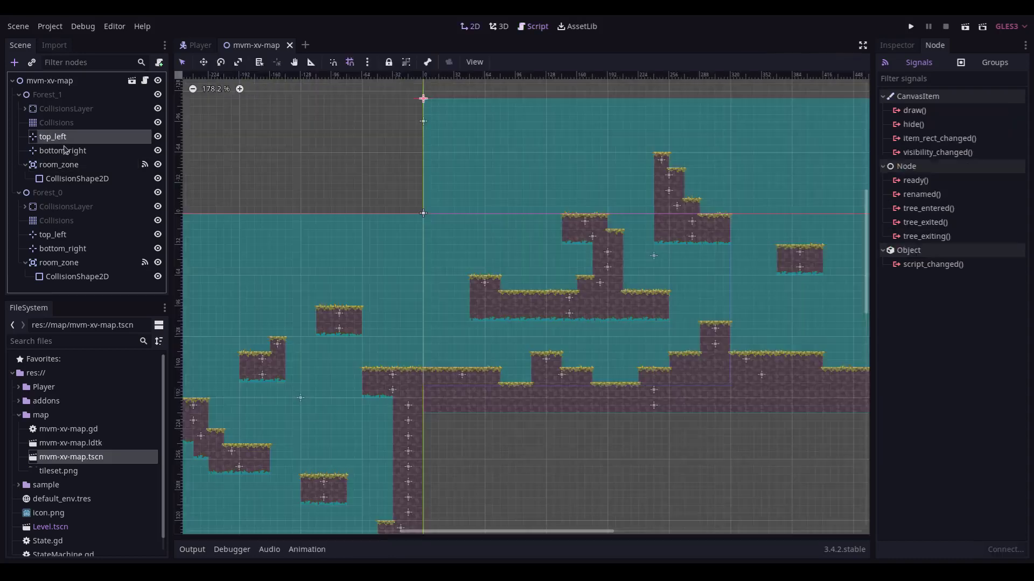
Go over the top_left, bottom_right and room_zone nodes under Forest_1 in the scene tree.
left_click(67, 138)
left_click(65, 168, "shift")
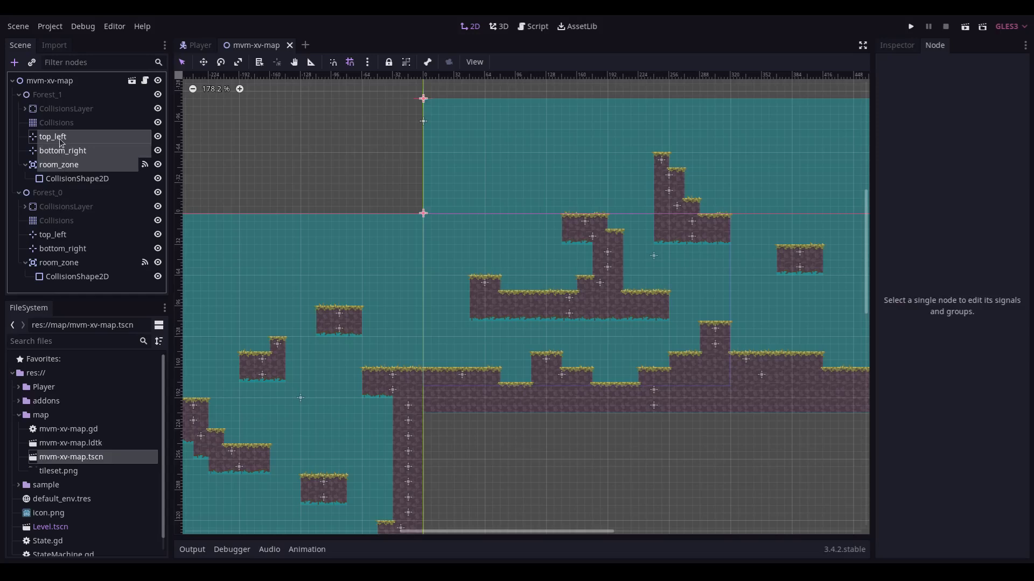
left_click(61, 141)
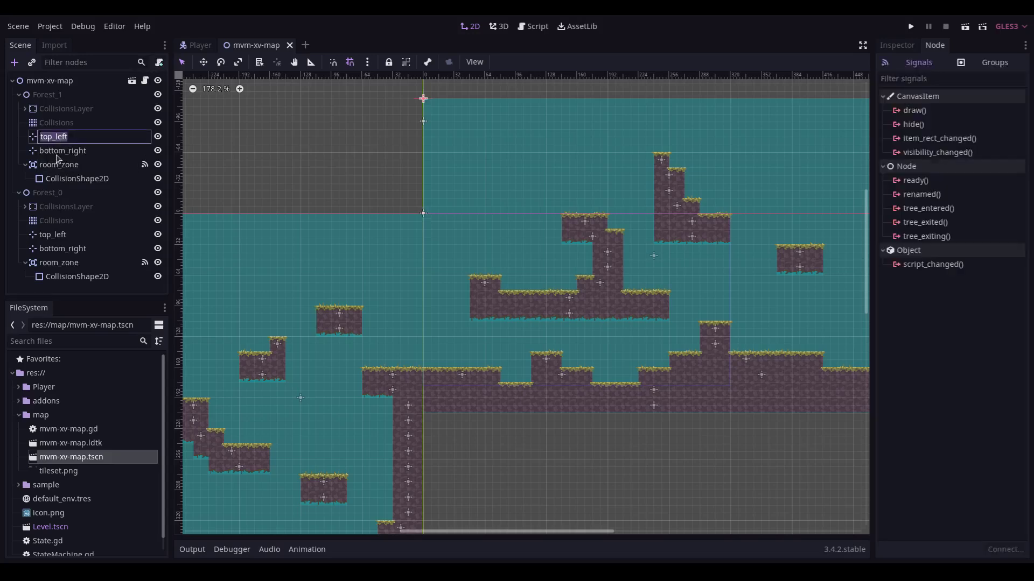
left_click(56, 154)
left_click(60, 167)
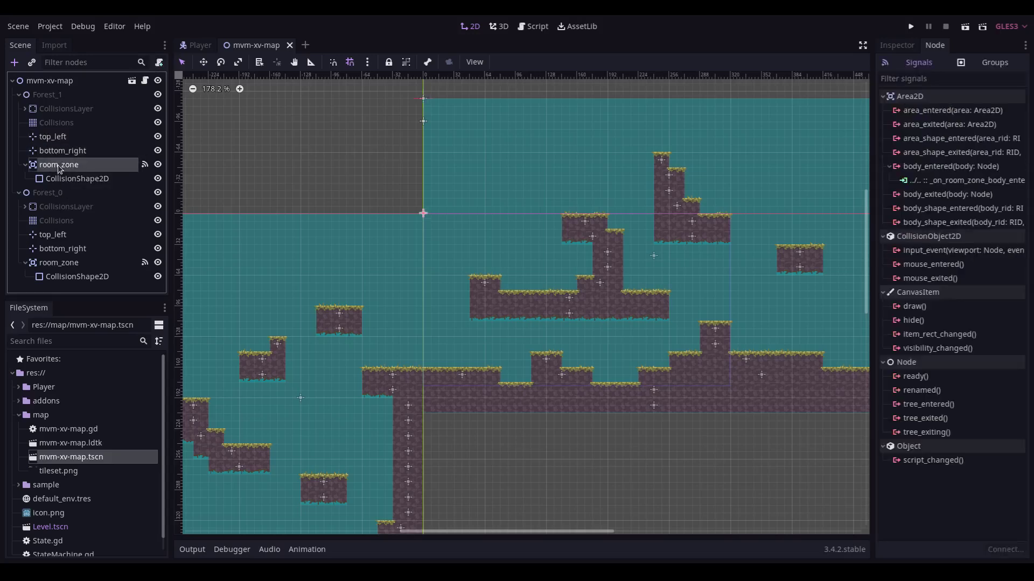